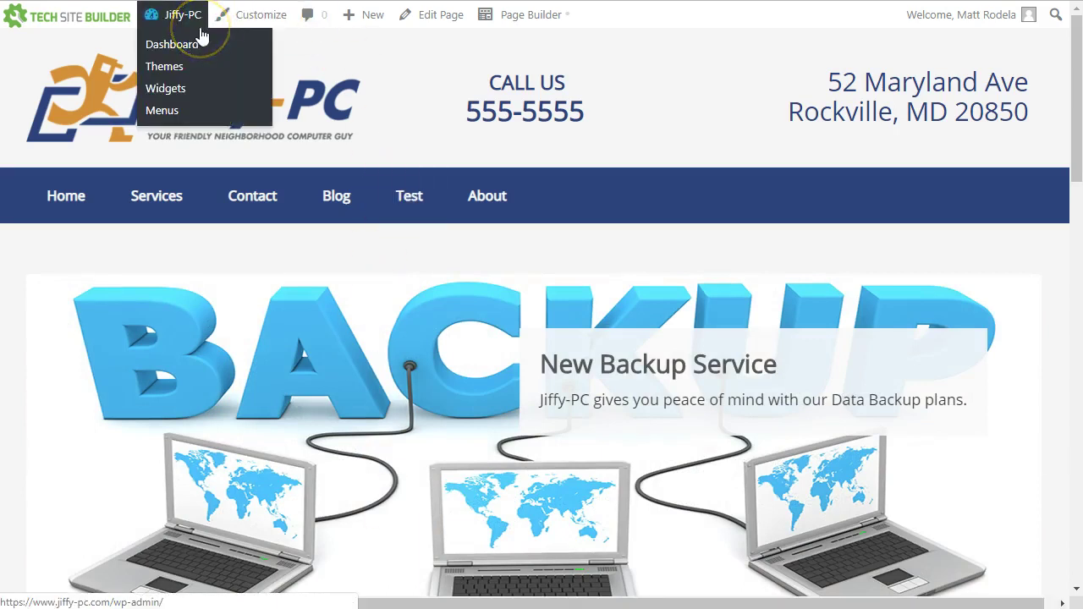
# Step: Open the site's admin dashboard and go to its Site Settings page
pyautogui.click(174, 23)
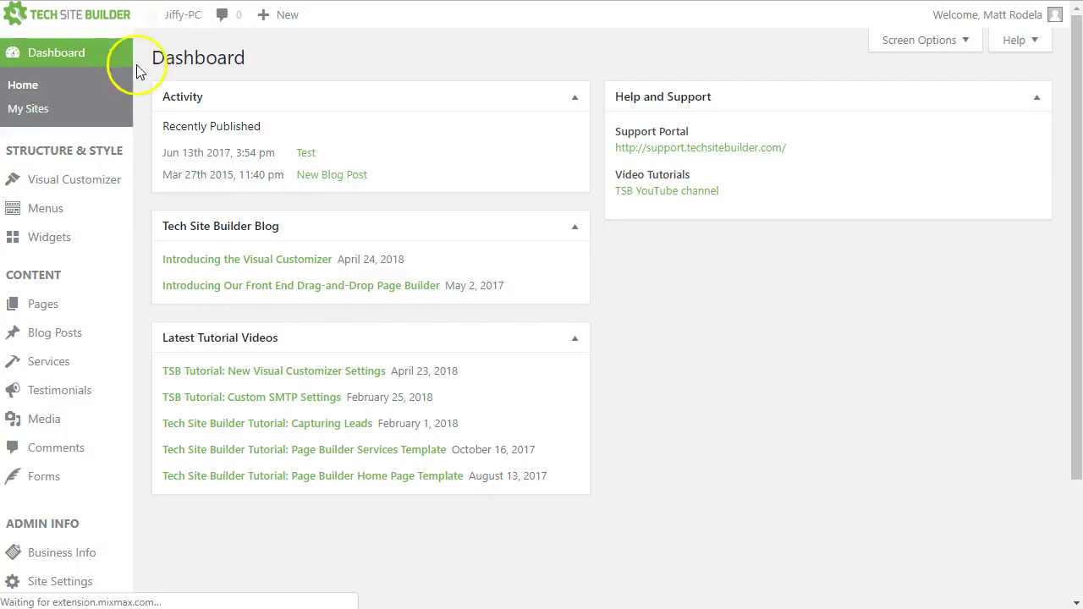
pyautogui.scroll(-1, 194, 505)
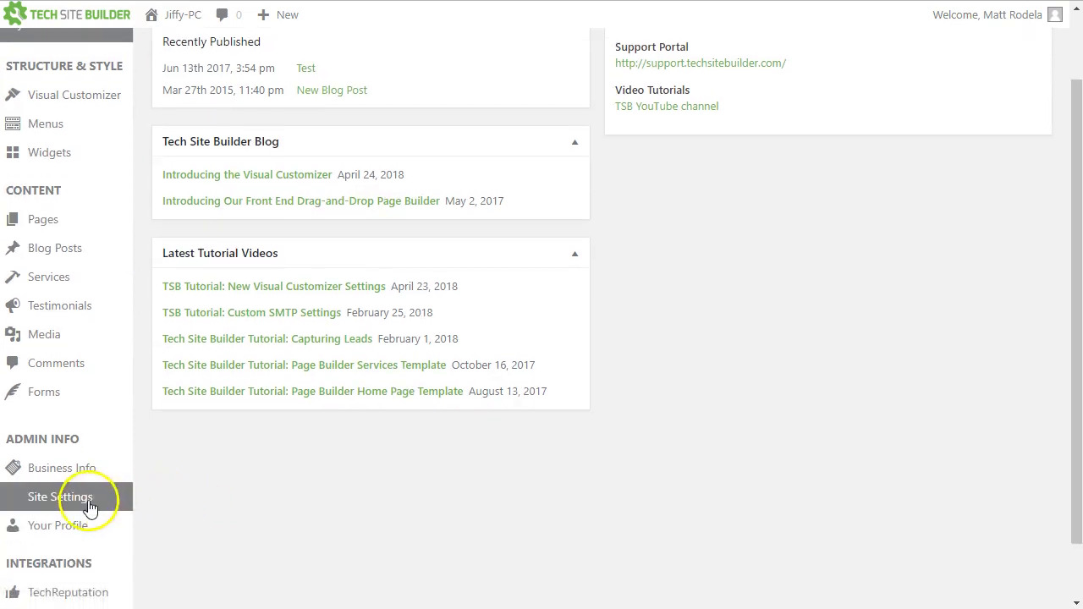
pyautogui.click(90, 504)
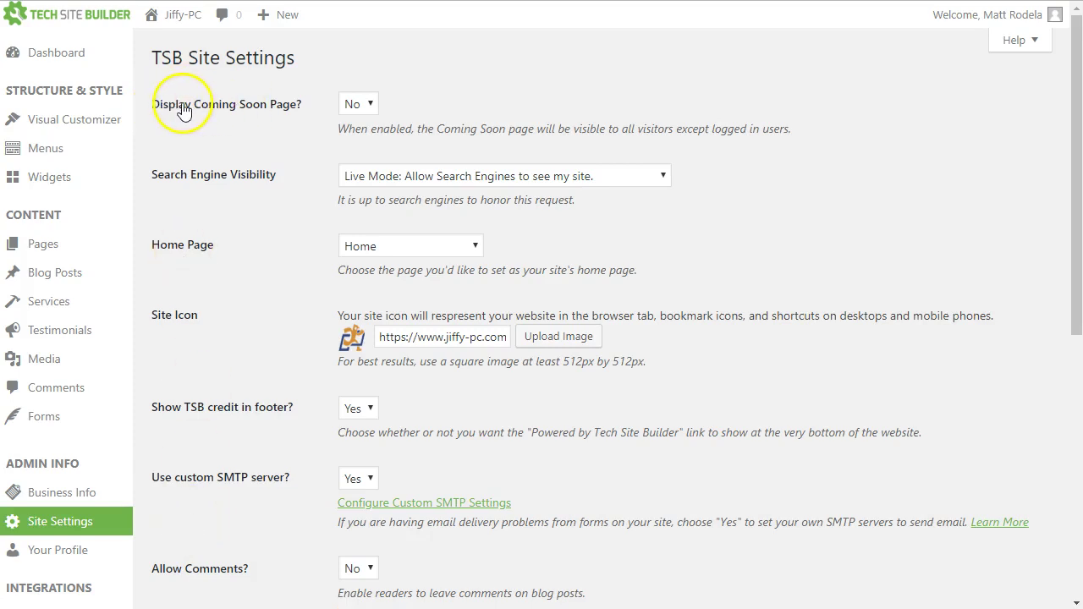
# Step: Enable the Coming Soon page and enter "Pardon the dust, we'll be back soon!" as its text
pyautogui.click(355, 106)
pyautogui.click(357, 121)
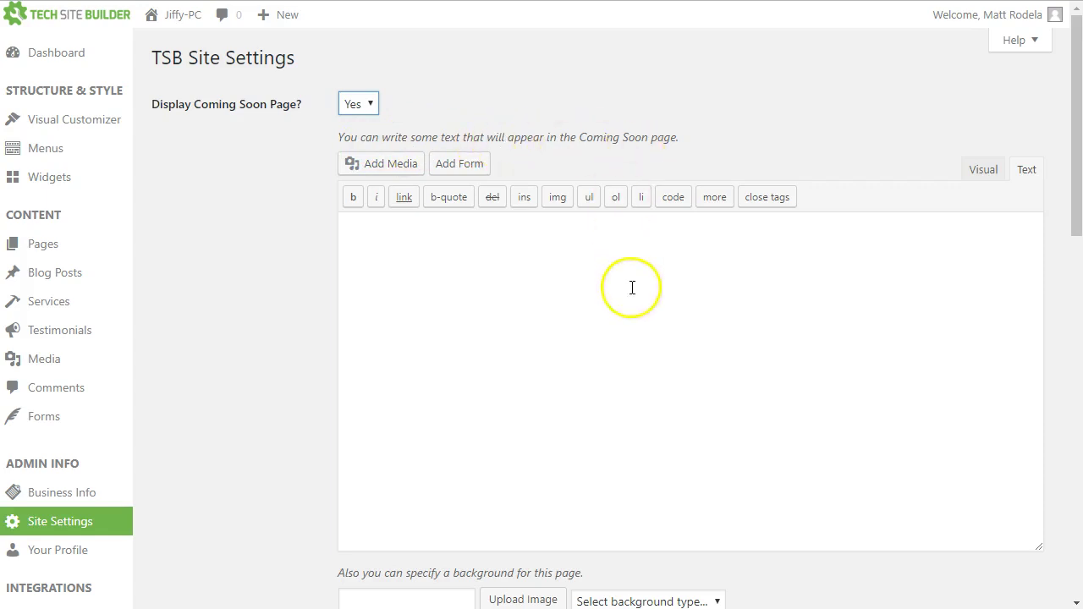
pyautogui.click(743, 307)
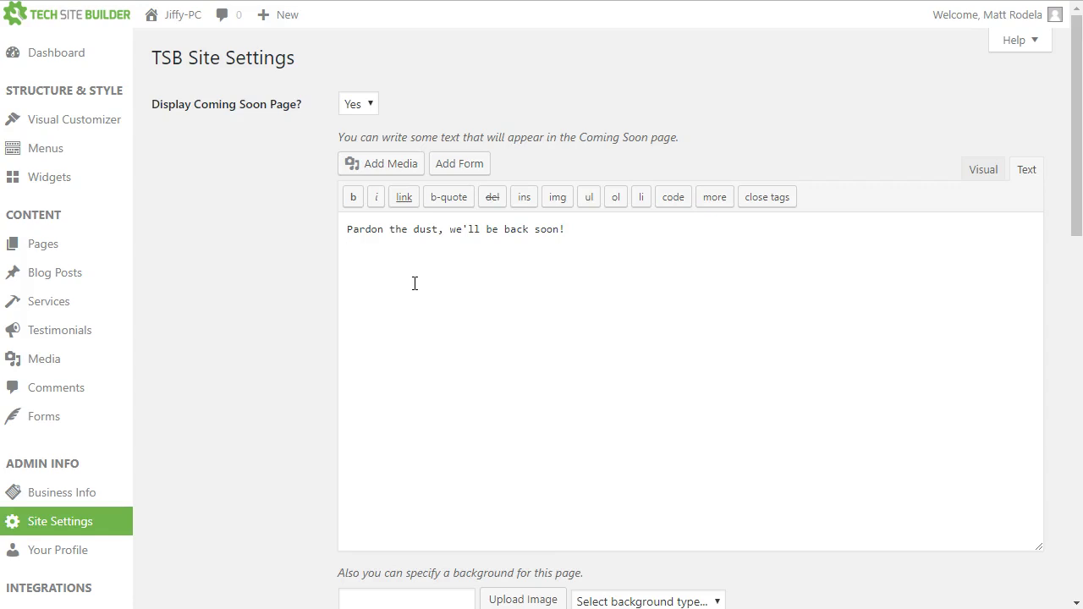
# Step: In the visual editor, add a second line reading "In the mean time, please contact us:" followed by the contact phone number
pyautogui.click(986, 169)
pyautogui.click(569, 282)
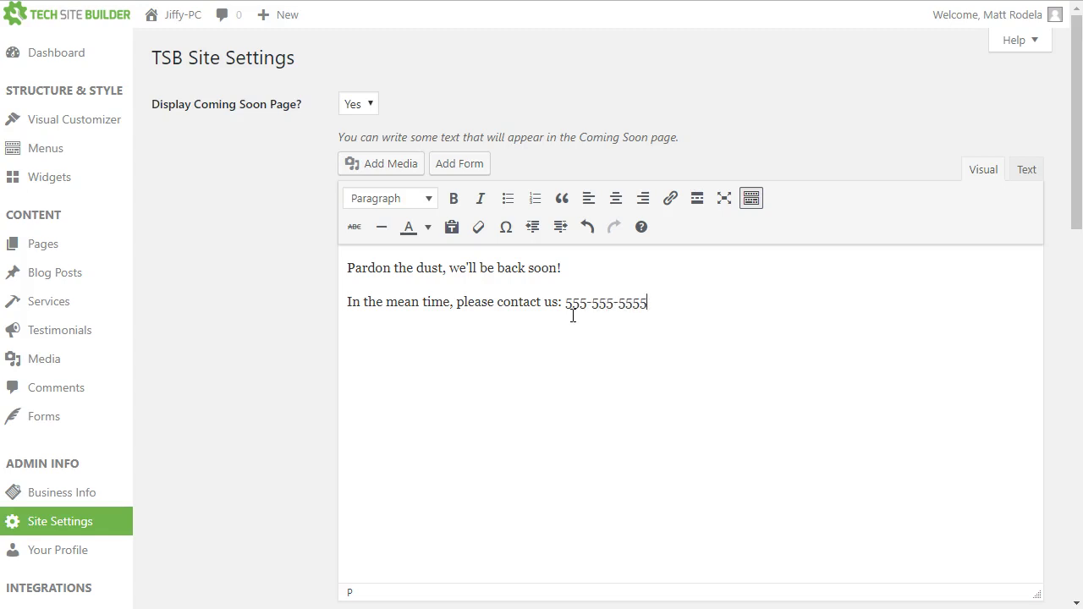
pyautogui.click(668, 302)
# Step: Format the "Pardon the dust" line as Heading 2 and the contact line below it as Heading 3
pyautogui.moveTo(564, 268); pyautogui.dragTo(345, 264)
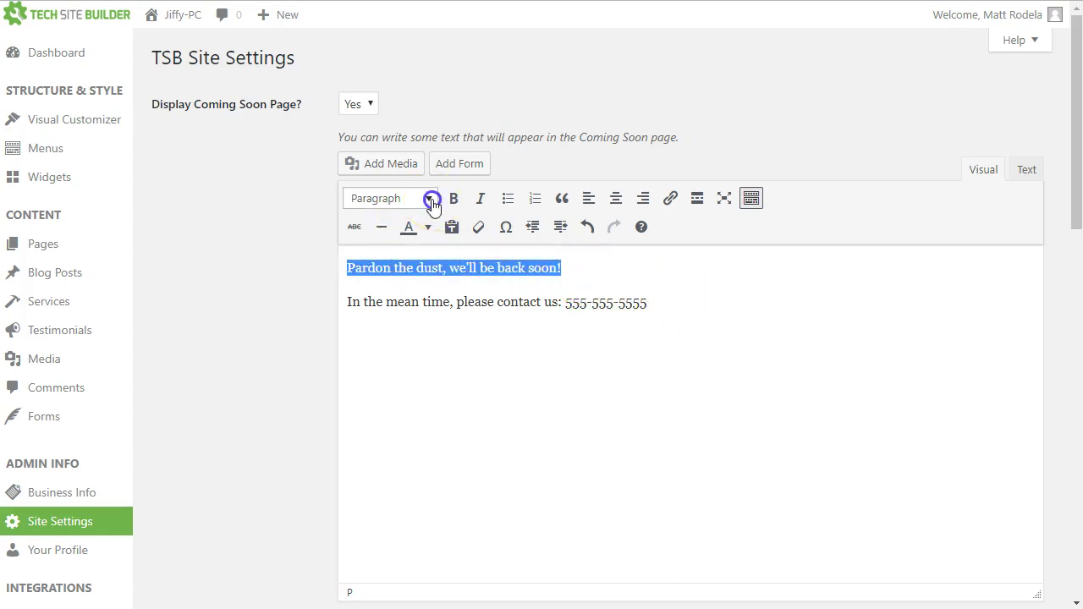
pyautogui.click(428, 198)
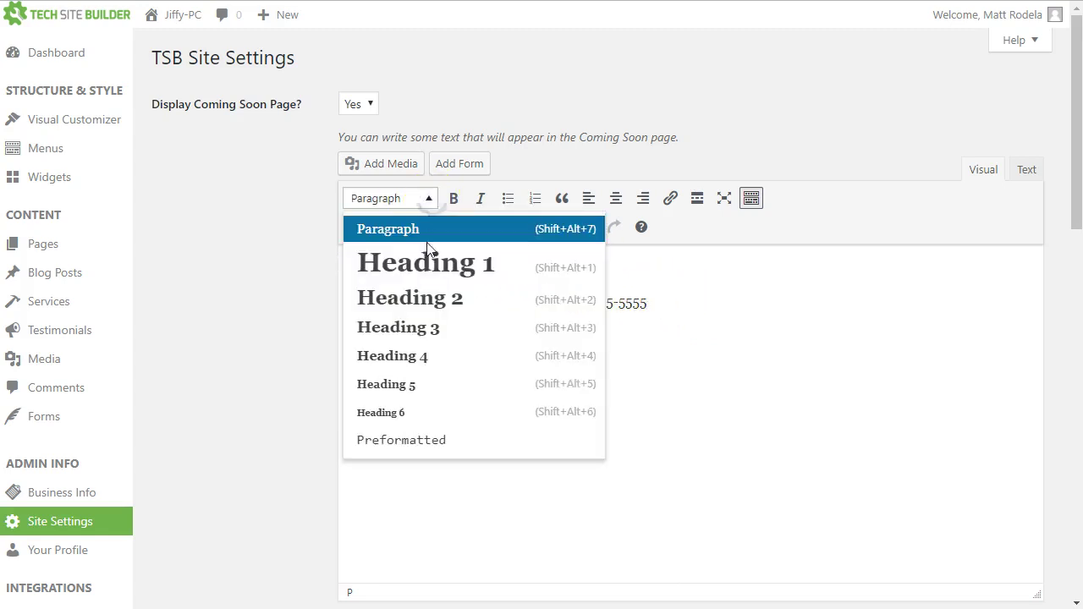
pyautogui.click(441, 297)
pyautogui.moveTo(670, 329); pyautogui.dragTo(310, 322)
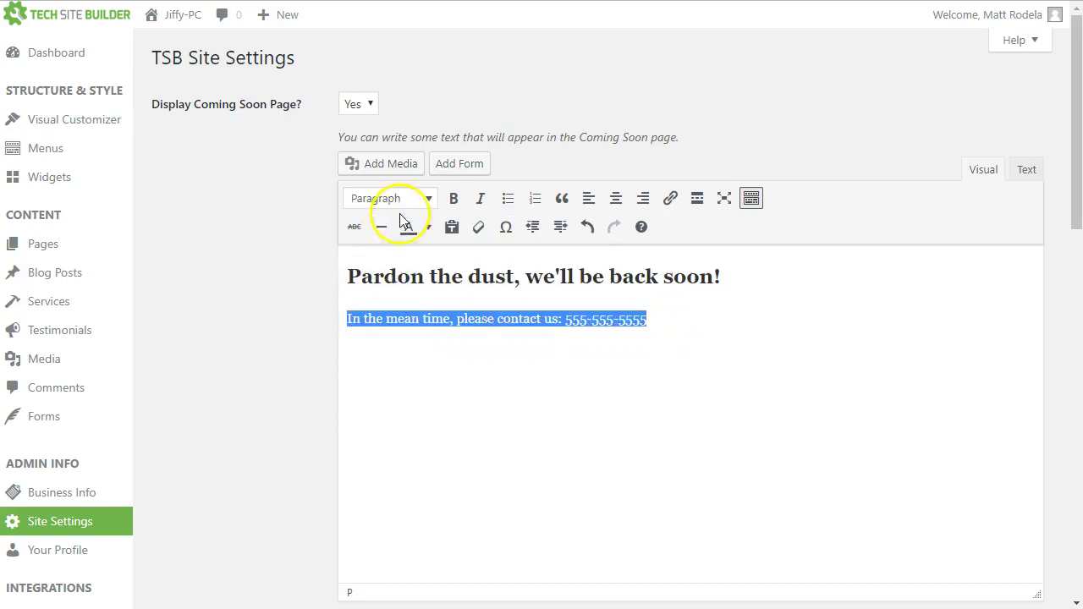
pyautogui.click(425, 198)
pyautogui.click(418, 343)
# Step: Center both text lines of the Coming Soon message
pyautogui.moveTo(783, 316); pyautogui.dragTo(293, 260)
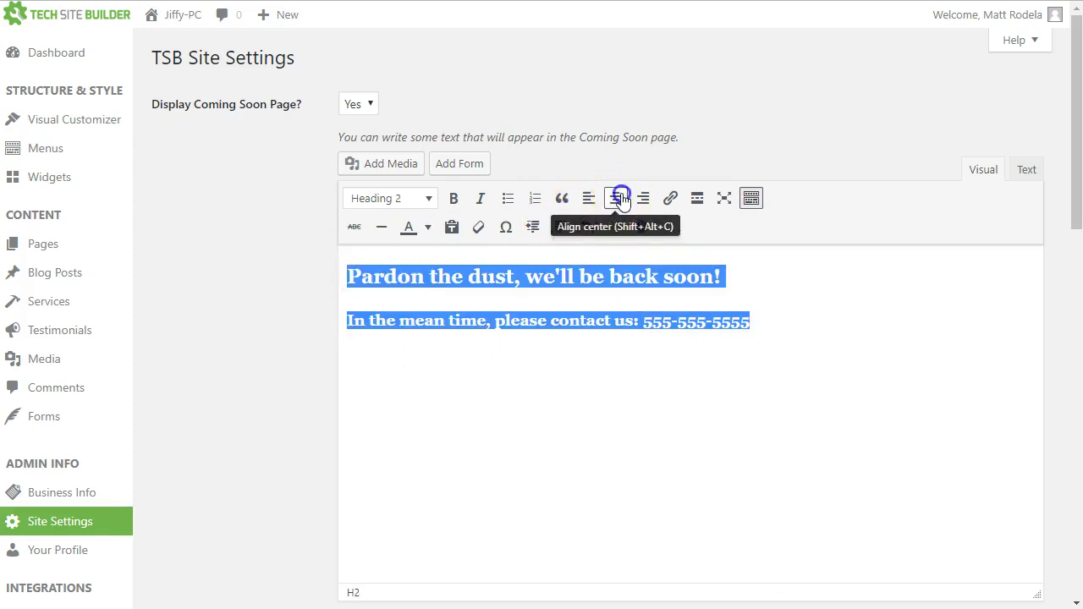
pyautogui.click(616, 198)
pyautogui.click(772, 283)
# Step: Insert a centered blank line above the "Pardon the dust" heading
pyautogui.click(501, 275)
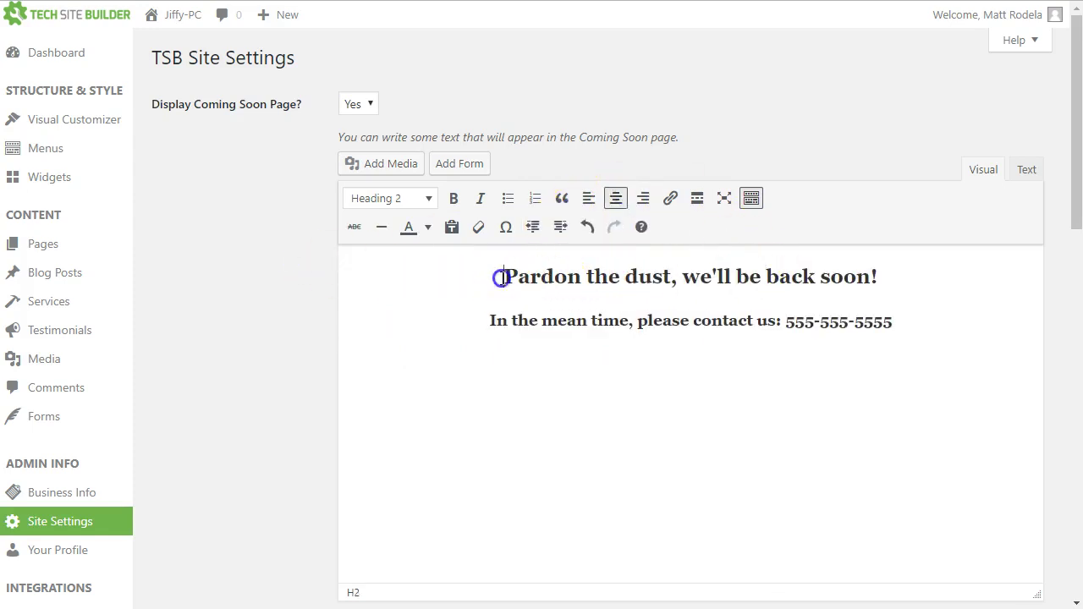
pyautogui.press('Return')
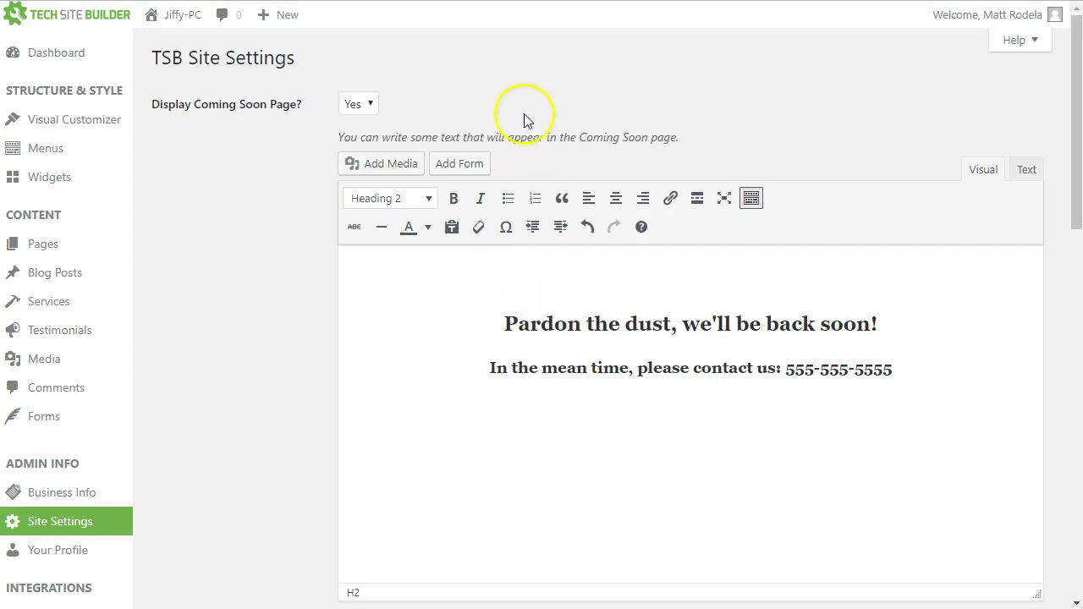
pyautogui.click(617, 200)
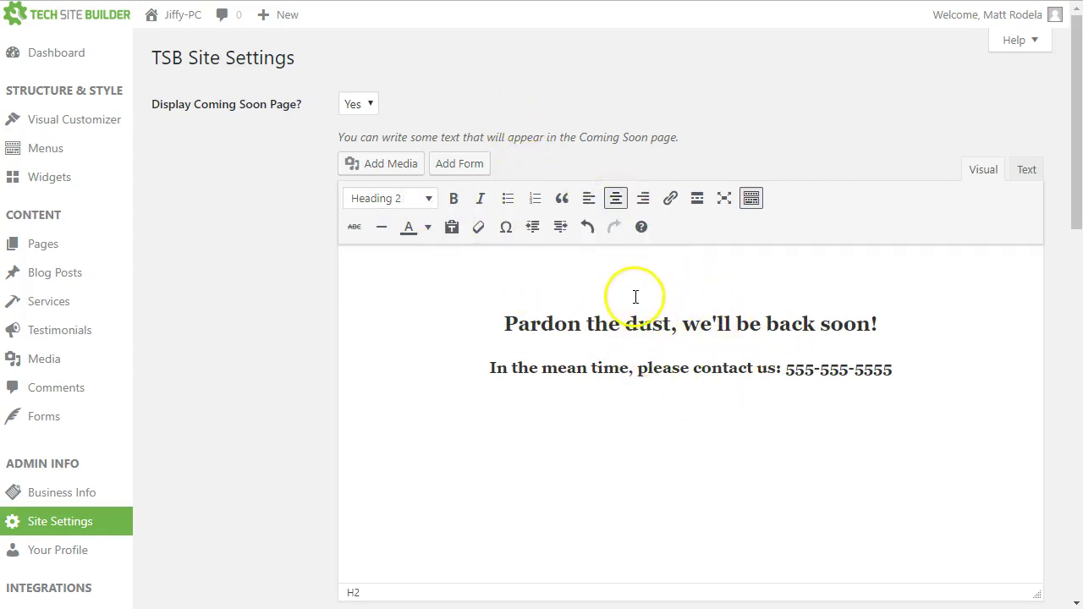
# Step: Insert the logo400.gif image from the media library into the blank line above the heading
pyautogui.click(430, 200)
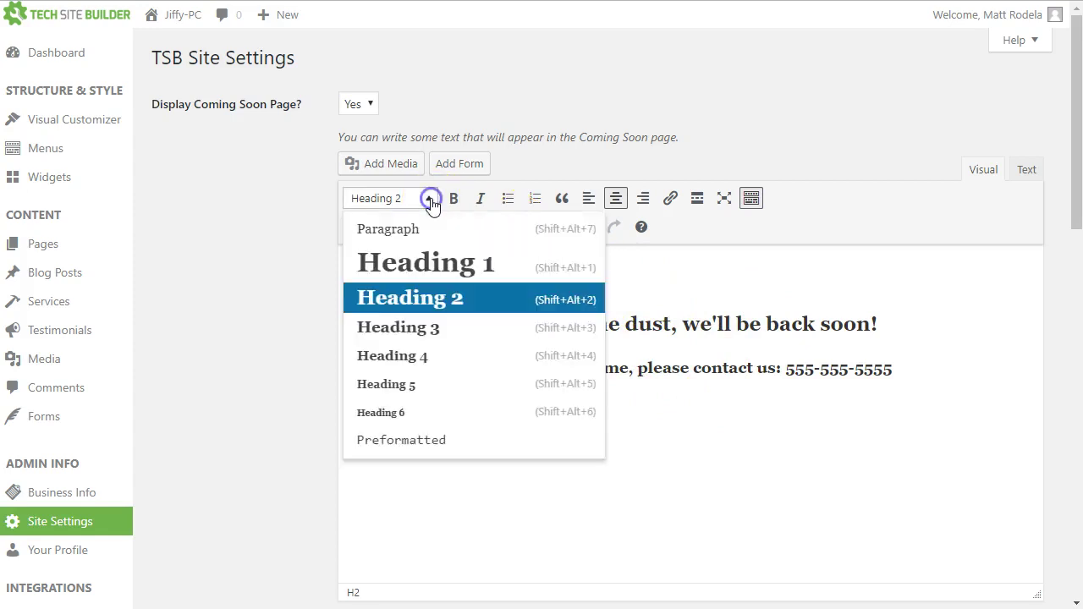
pyautogui.click(382, 164)
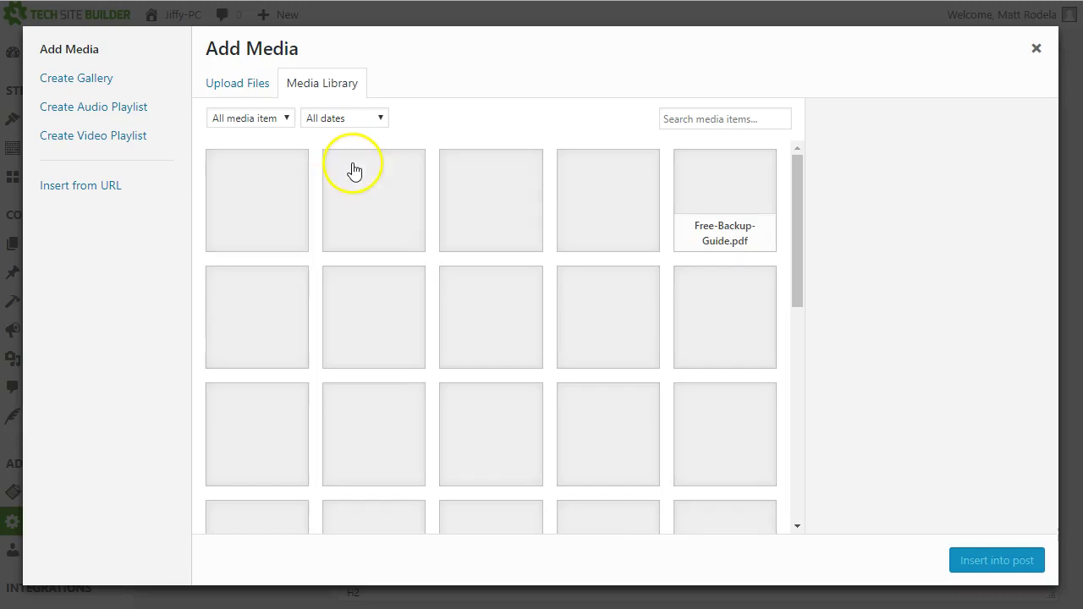
pyautogui.scroll(-3, 665, 334)
pyautogui.scroll(-5, 665, 335)
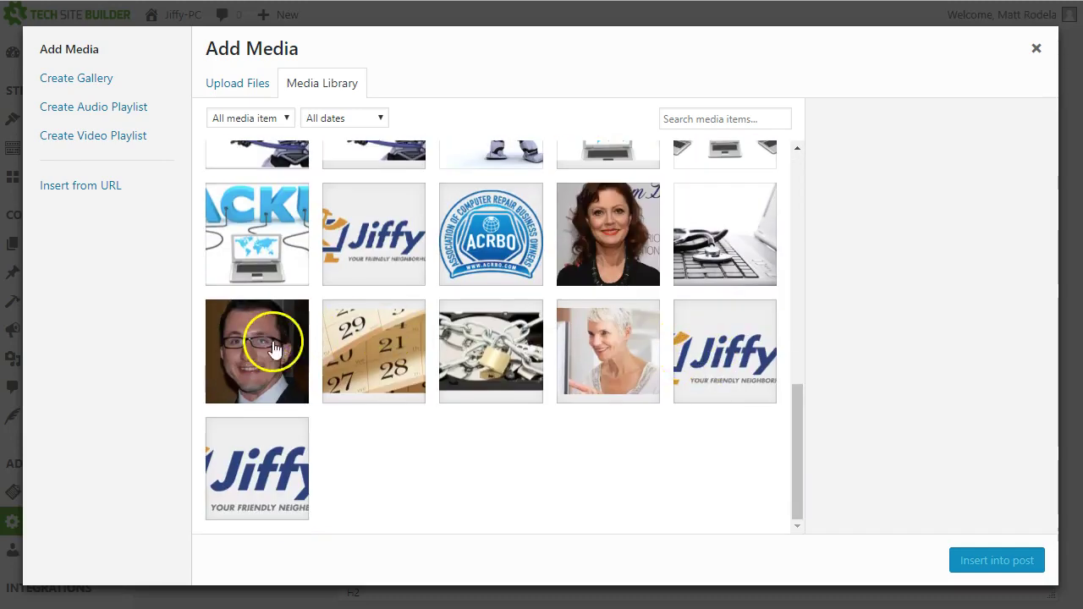
pyautogui.click(271, 491)
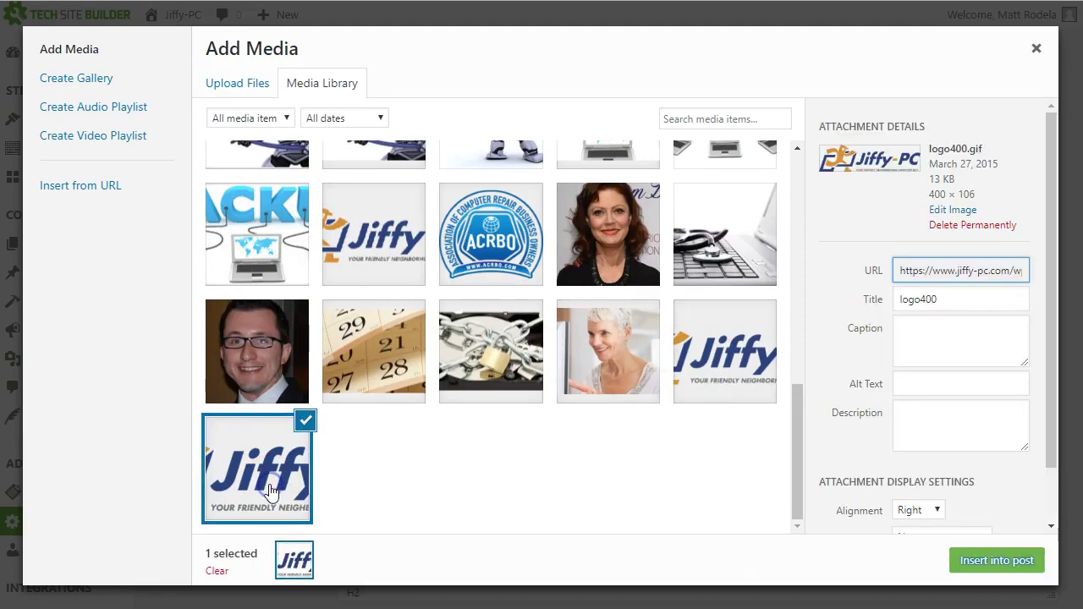
pyautogui.click(986, 566)
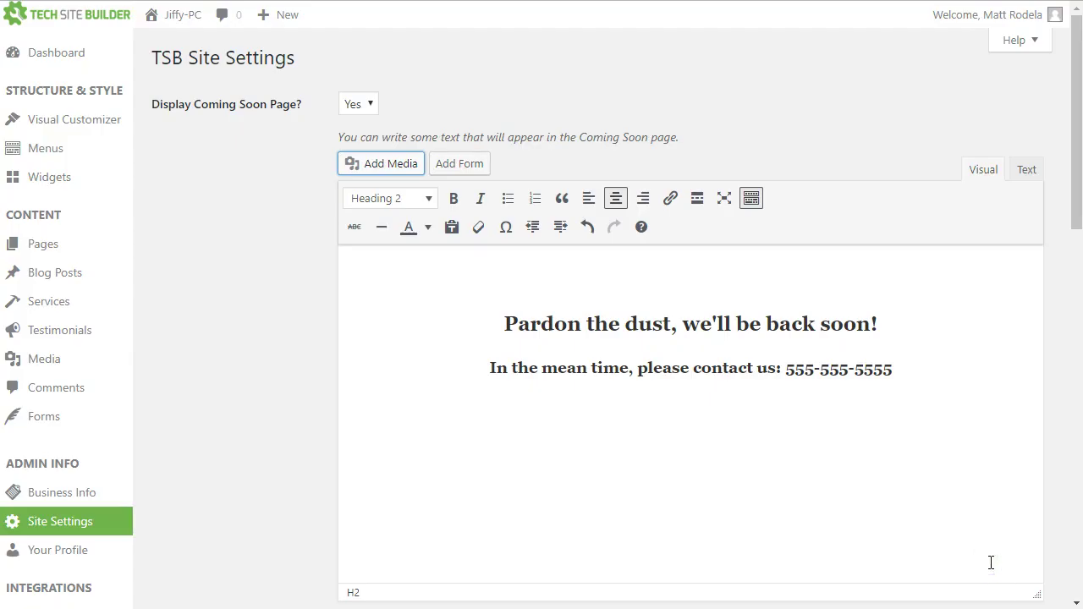
# Step: Set the alignment of the inserted Jiffy-PC logo to center
pyautogui.click(821, 336)
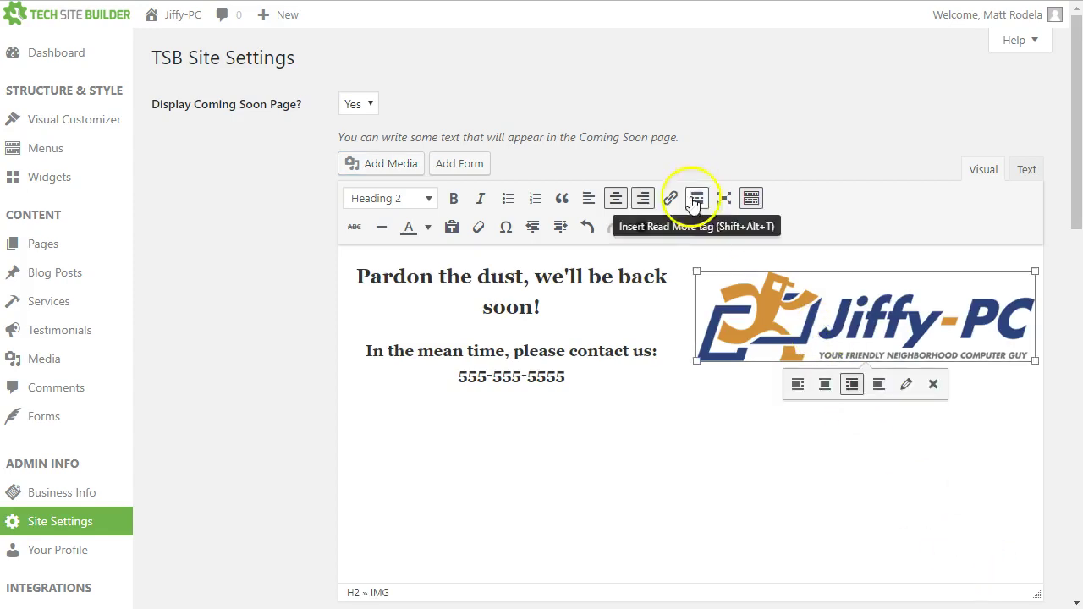
pyautogui.click(825, 385)
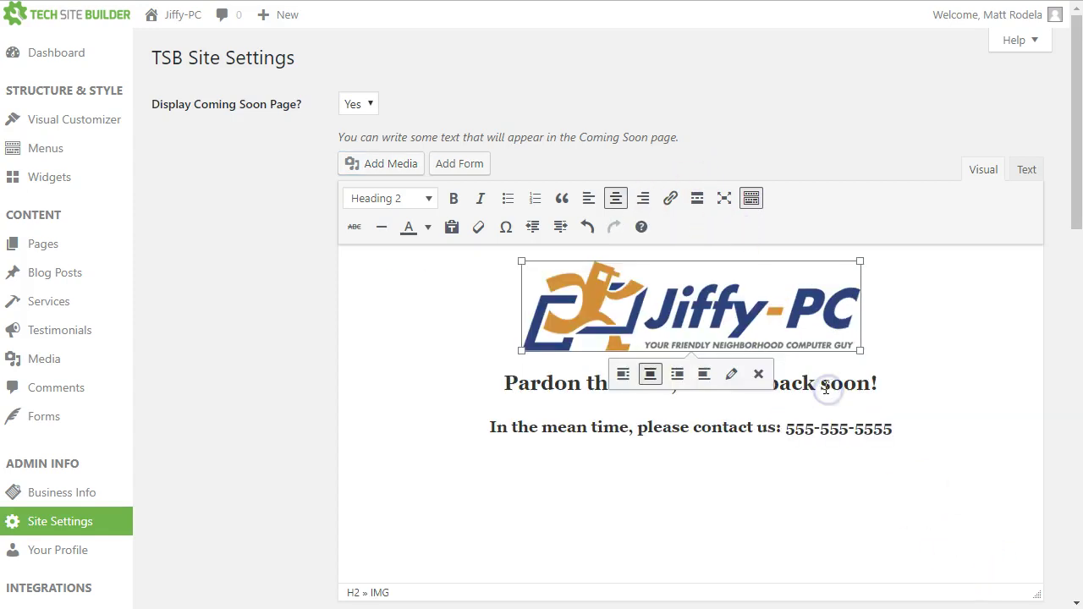
pyautogui.click(979, 365)
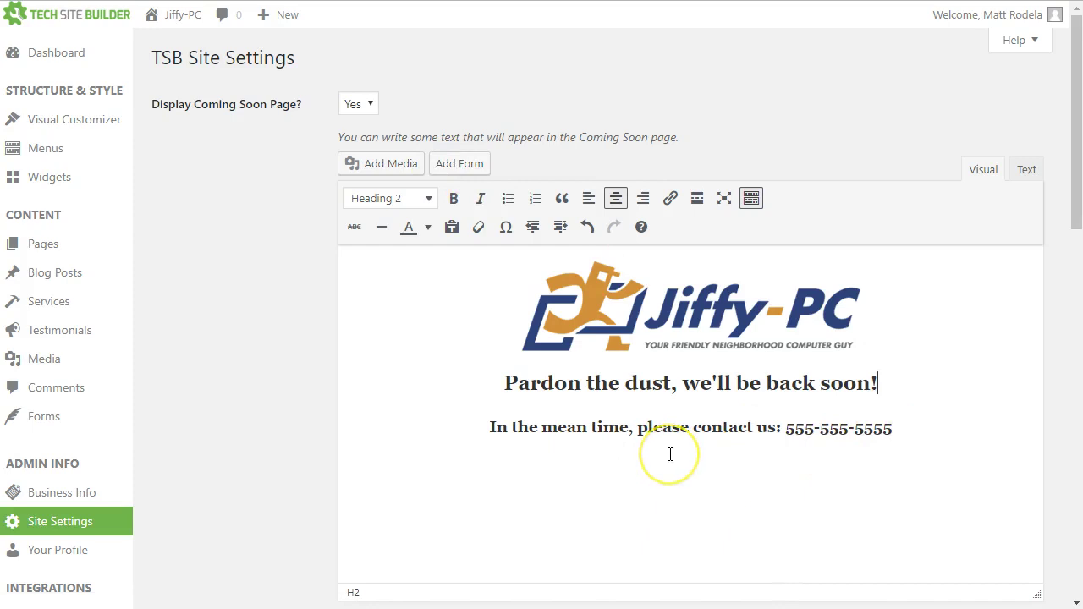
# Step: Review the Coming Soon page's background options and visibility note, and save the site settings
pyautogui.scroll(-1, 670, 454)
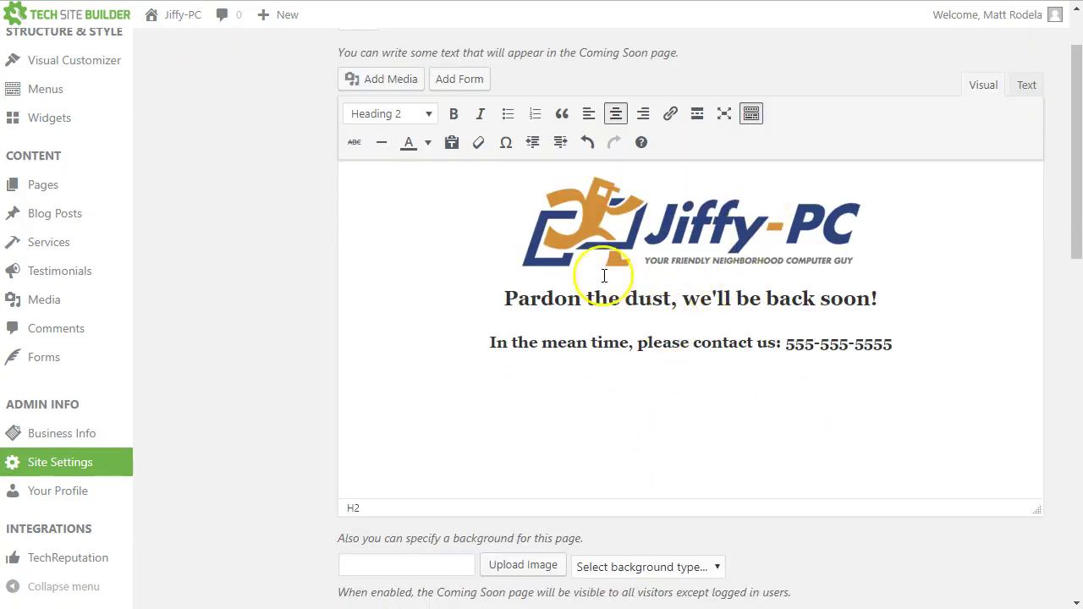
pyautogui.scroll(-2, 740, 430)
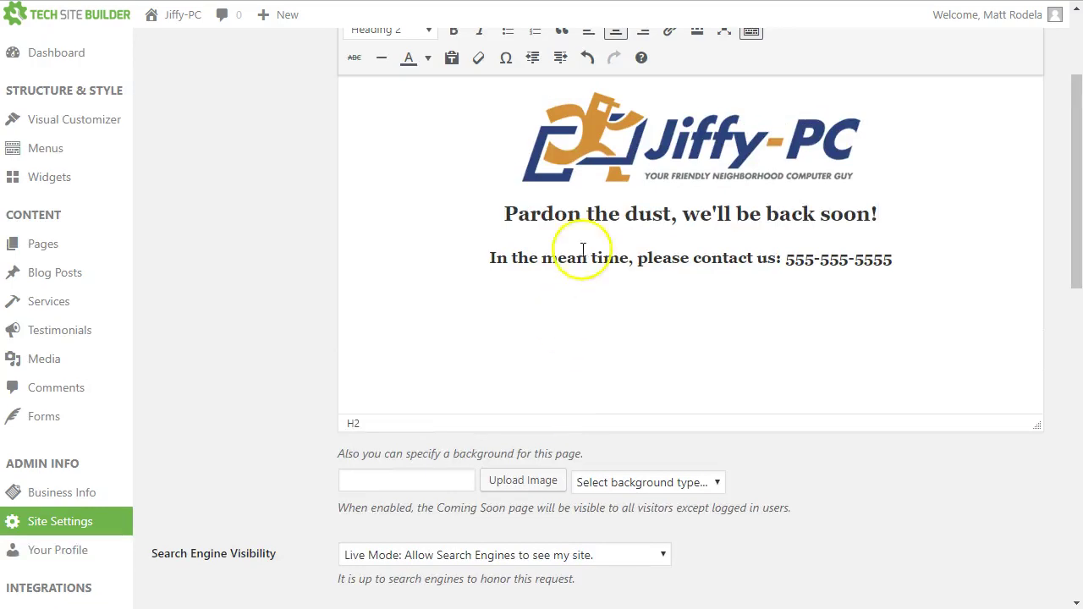
pyautogui.scroll(-1, 730, 323)
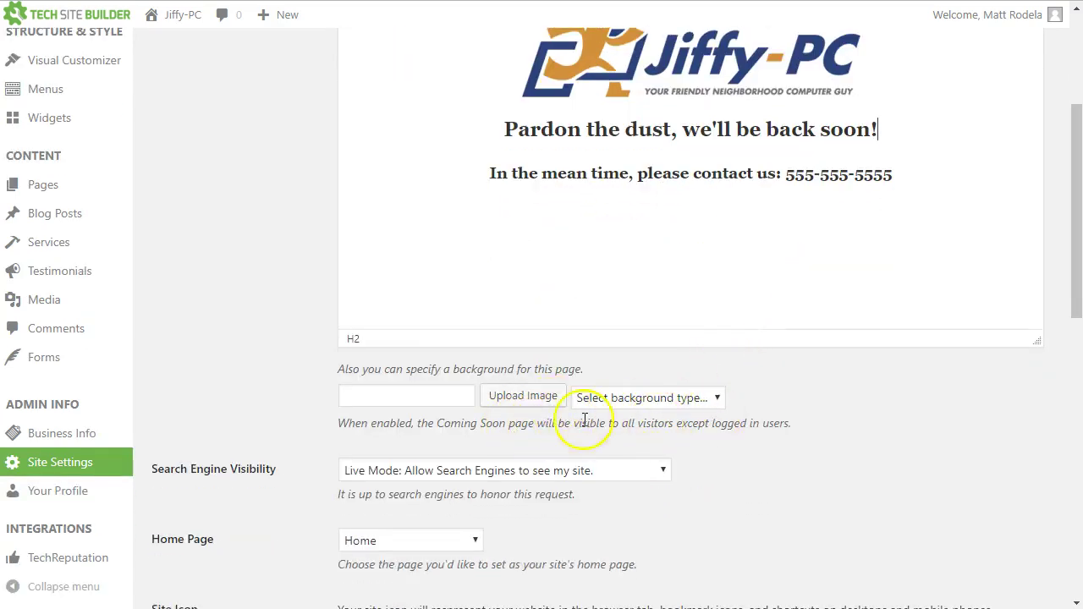
pyautogui.moveTo(338, 426); pyautogui.dragTo(801, 428)
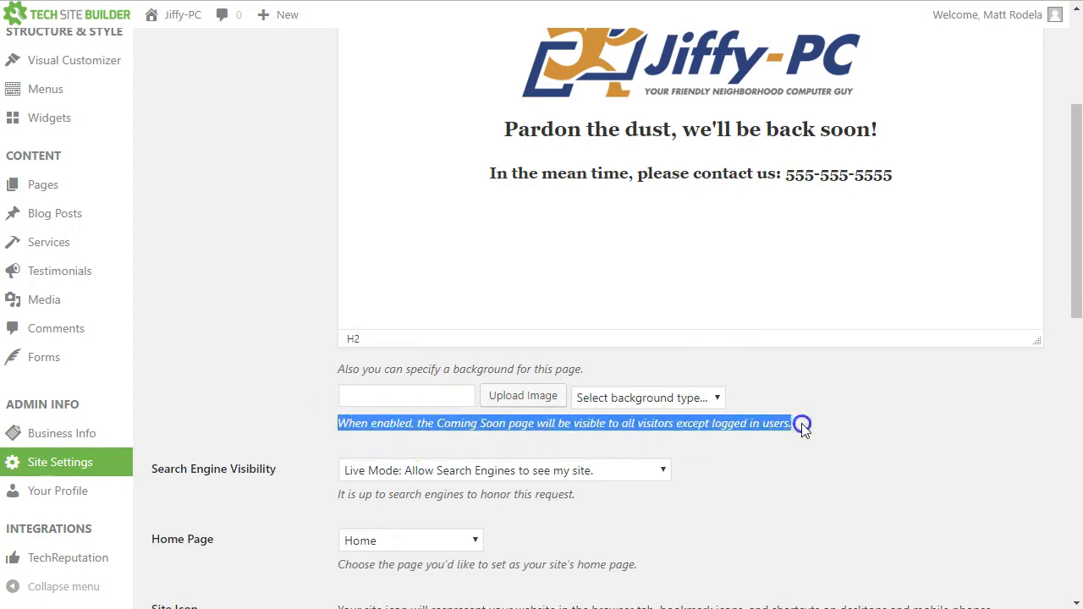
pyautogui.click(753, 437)
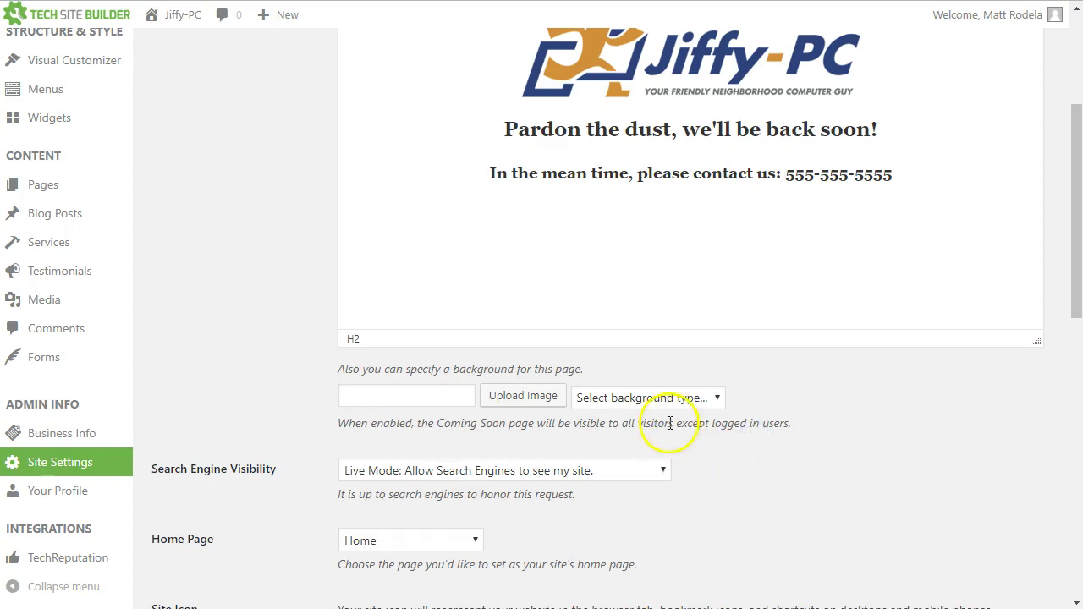
pyautogui.scroll(1, 673, 431)
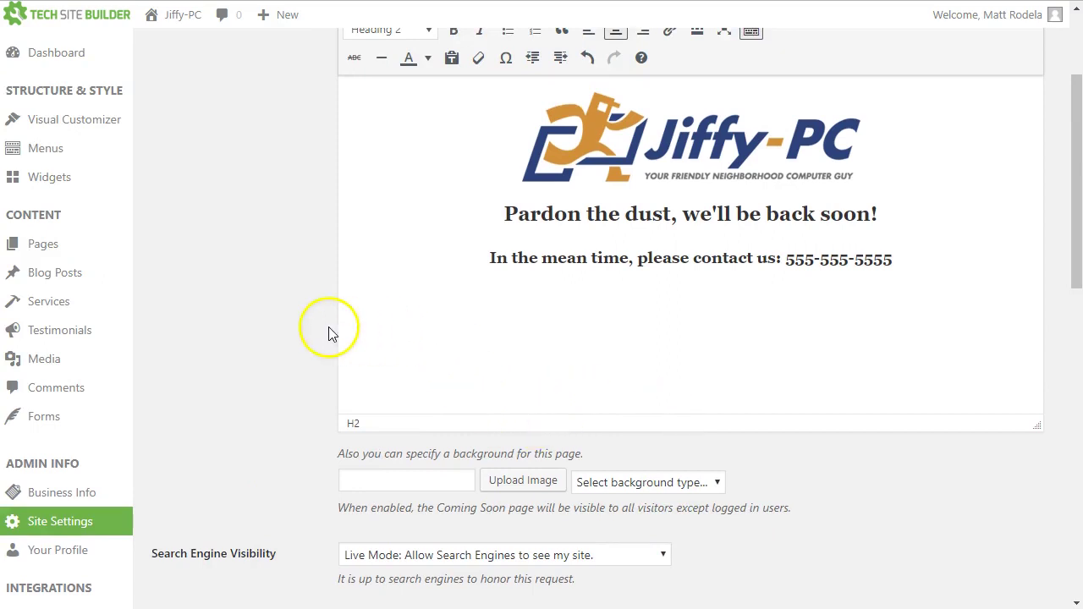
pyautogui.scroll(-10, 307, 330)
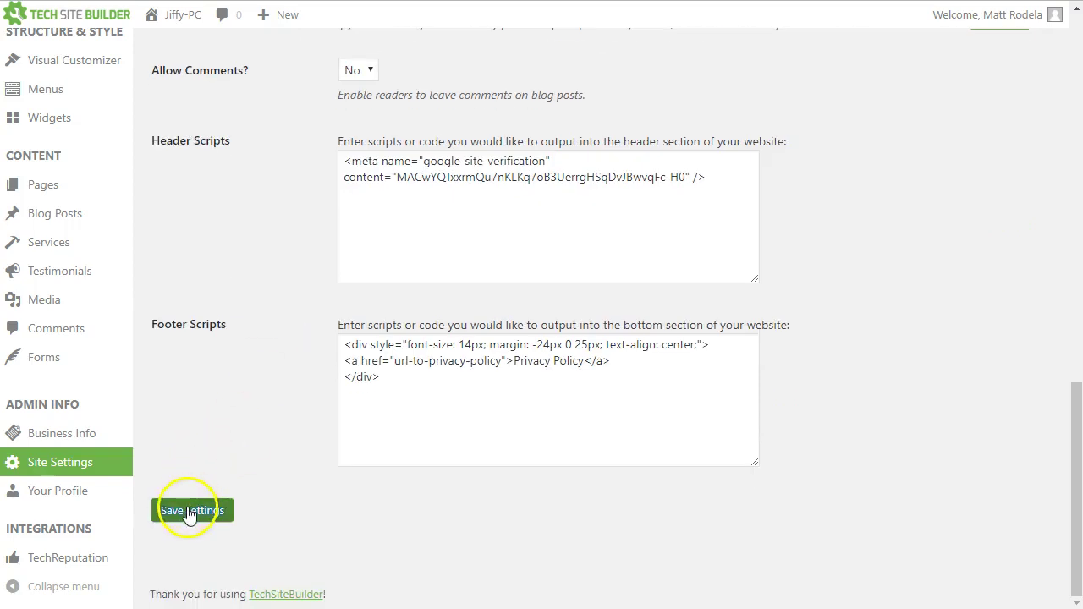
pyautogui.click(187, 511)
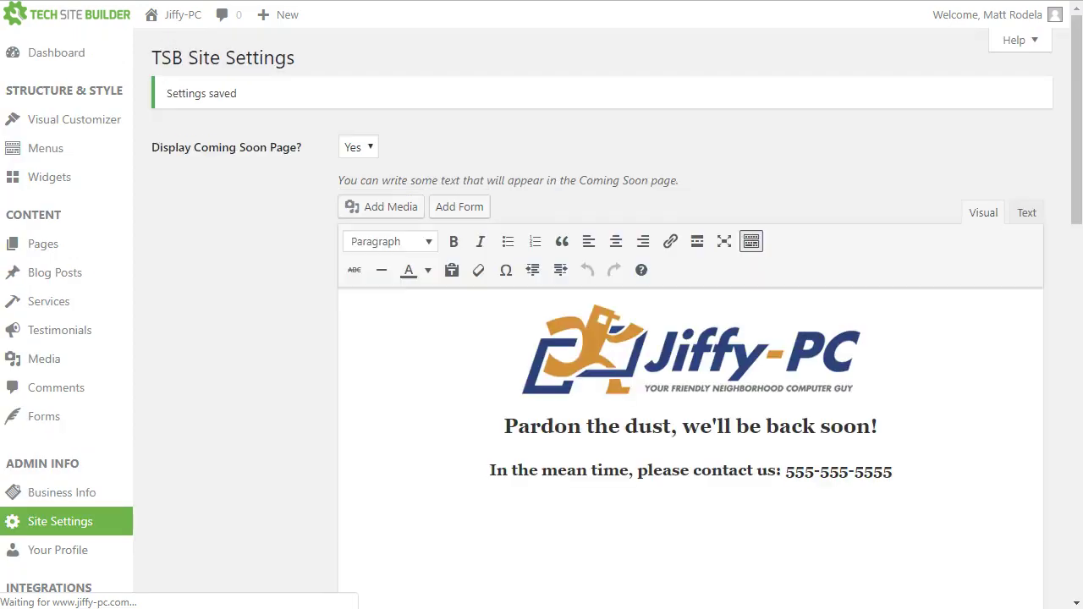
# Step: Load the jiffy-pc.com site in a new incognito window to check the Coming Soon page as a visitor
pyautogui.hotkey('alt', 'f')
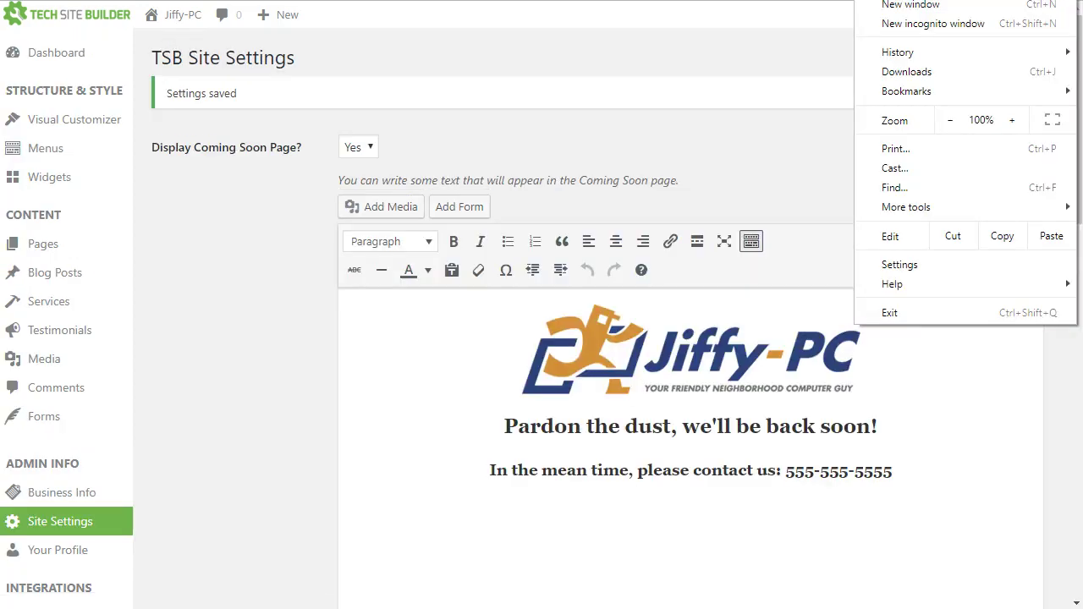
pyautogui.click(955, 26)
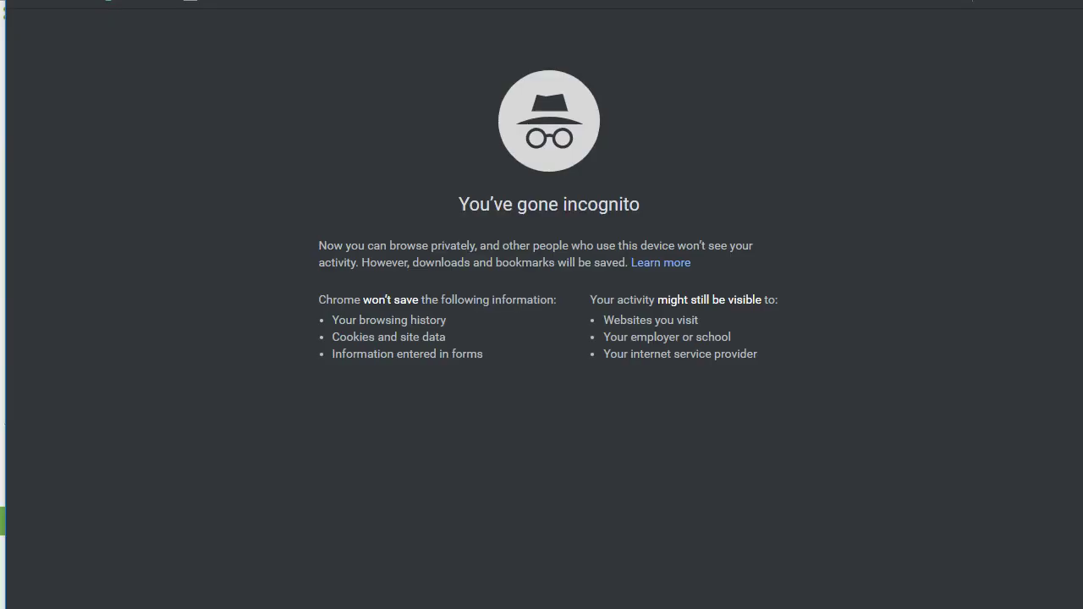
pyautogui.write('jiffy-pc')
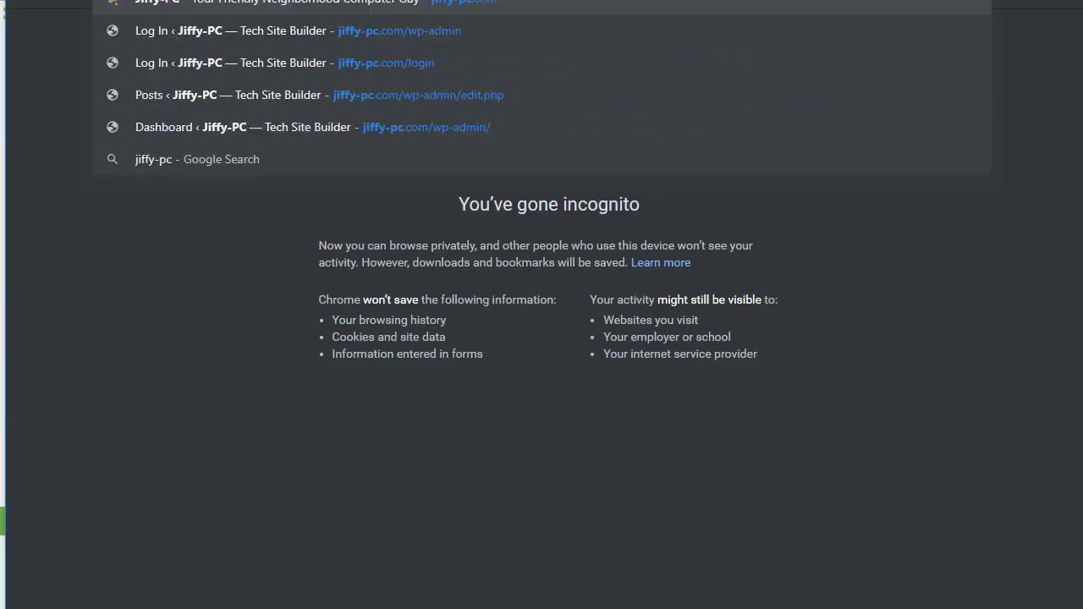
pyautogui.press('Return')
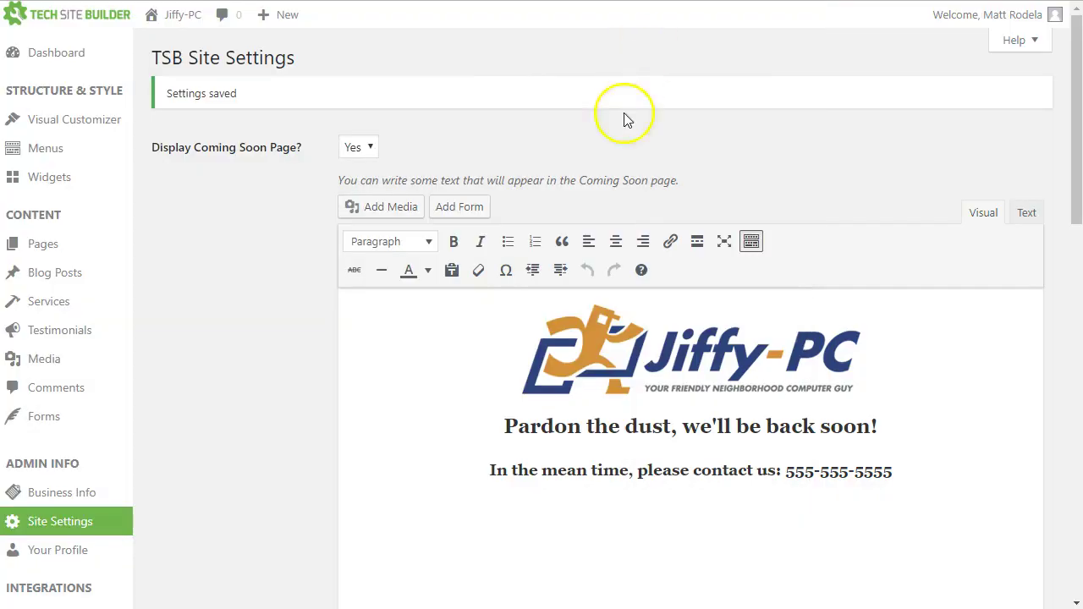
# Step: Add blank lines above the logo and between the logo and the "Pardon the dust" heading
pyautogui.click(881, 375)
pyautogui.press('Home')
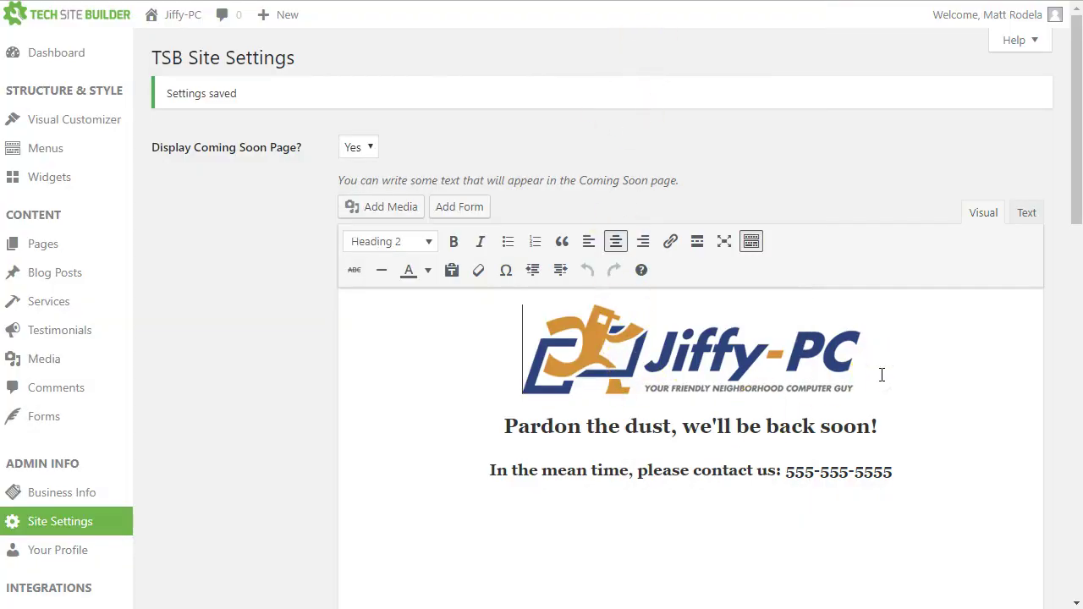
pyautogui.press('Return')
pyautogui.press('Return')
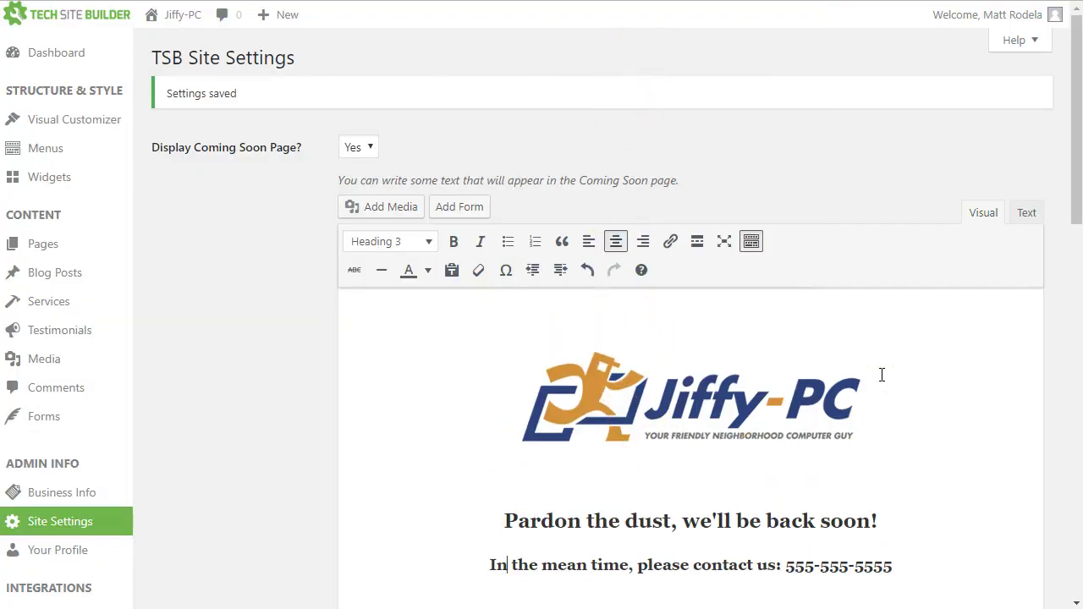
# Step: Add a blank line between the "Pardon the dust" heading and the contact line
pyautogui.press('Return')
pyautogui.scroll(-1, 806, 450)
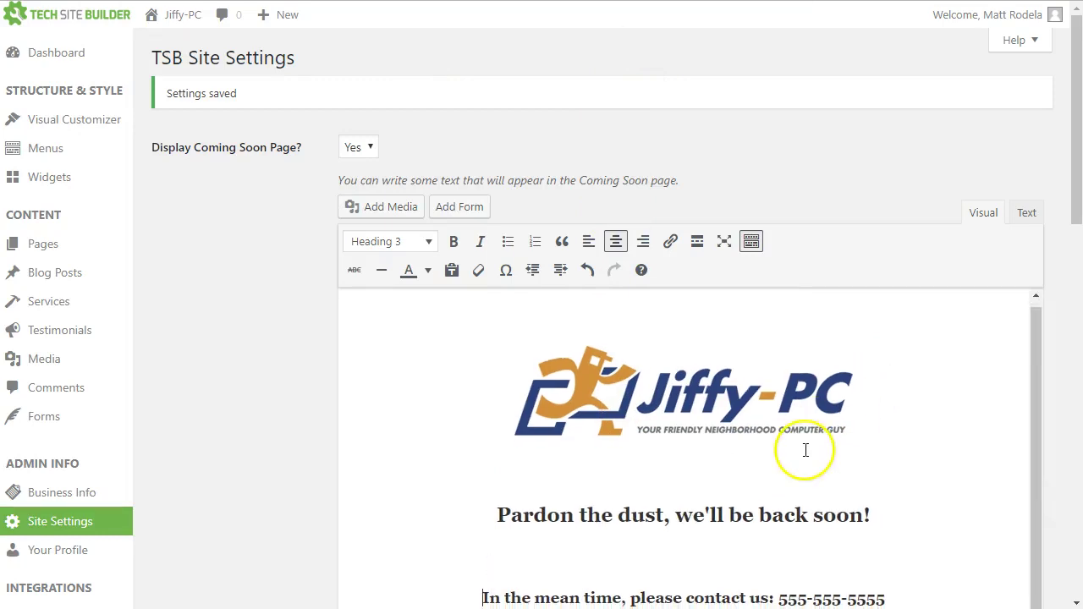
# Step: Set computer_repair_02-full.jpg from the media library as the Coming Soon page's background image
pyautogui.scroll(-5, 273, 392)
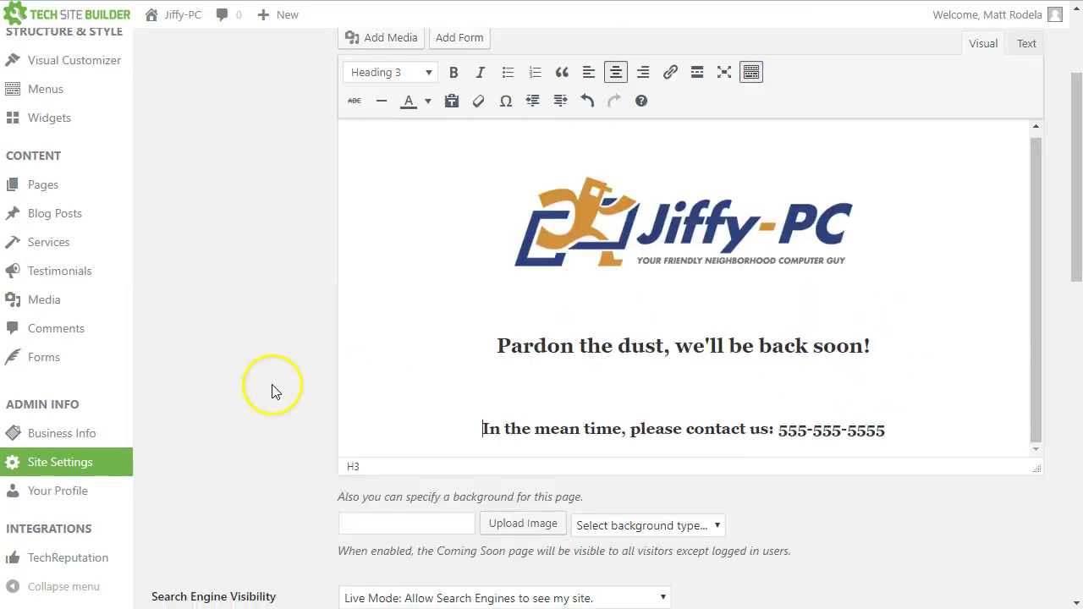
pyautogui.click(523, 270)
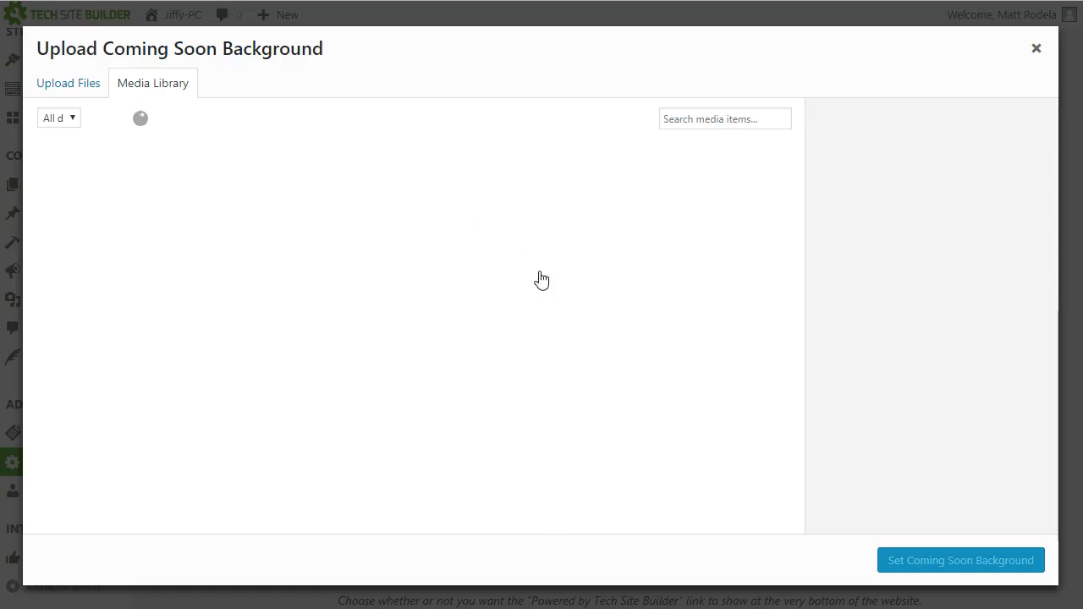
pyautogui.scroll(-2, 267, 259)
pyautogui.scroll(1, 267, 264)
pyautogui.scroll(-5, 277, 273)
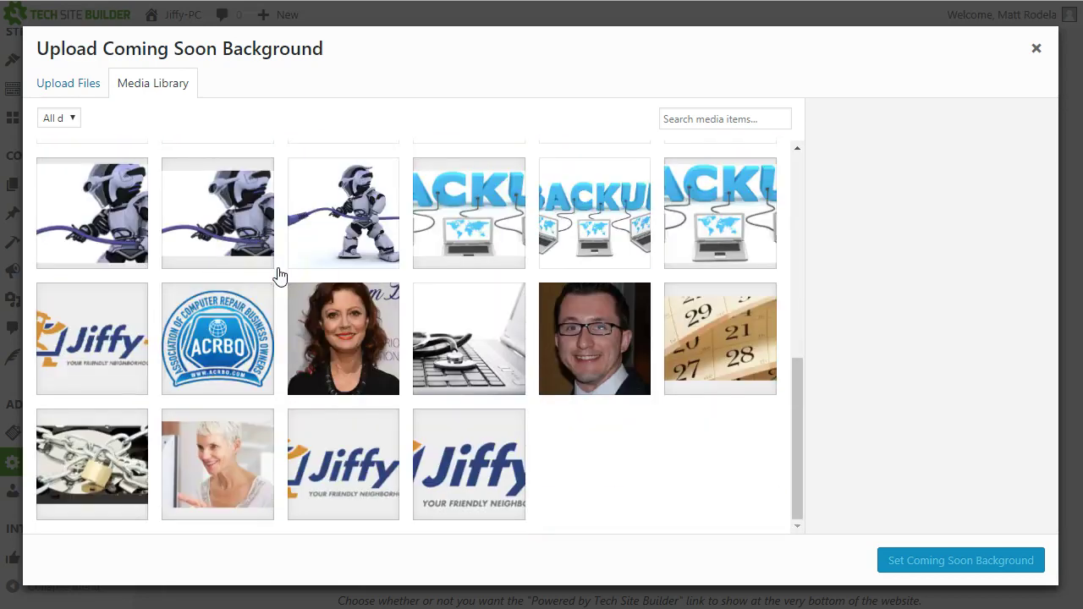
pyautogui.scroll(6, 279, 275)
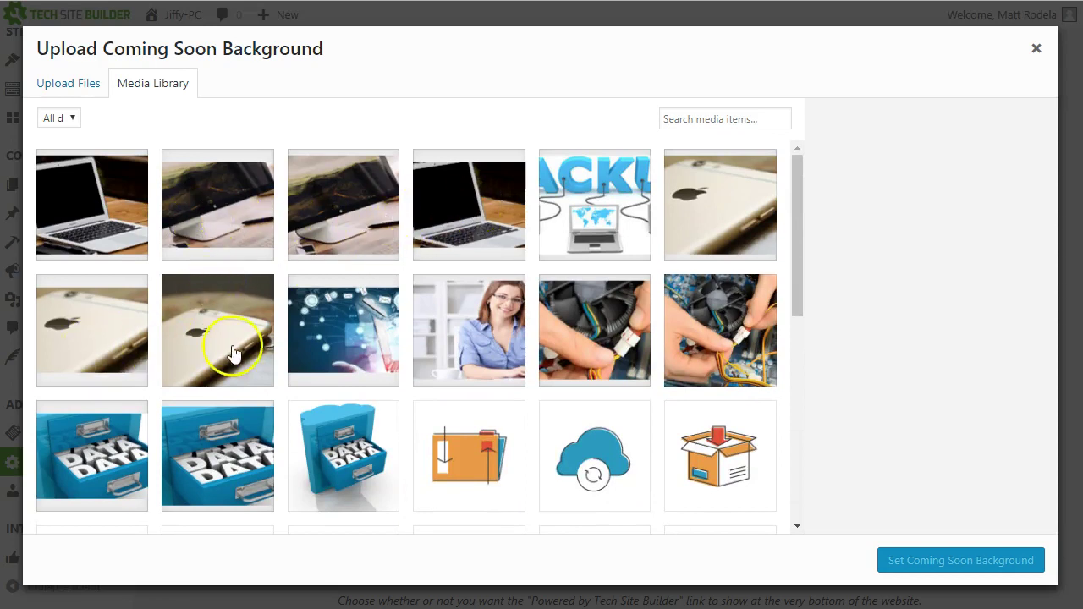
pyautogui.click(711, 338)
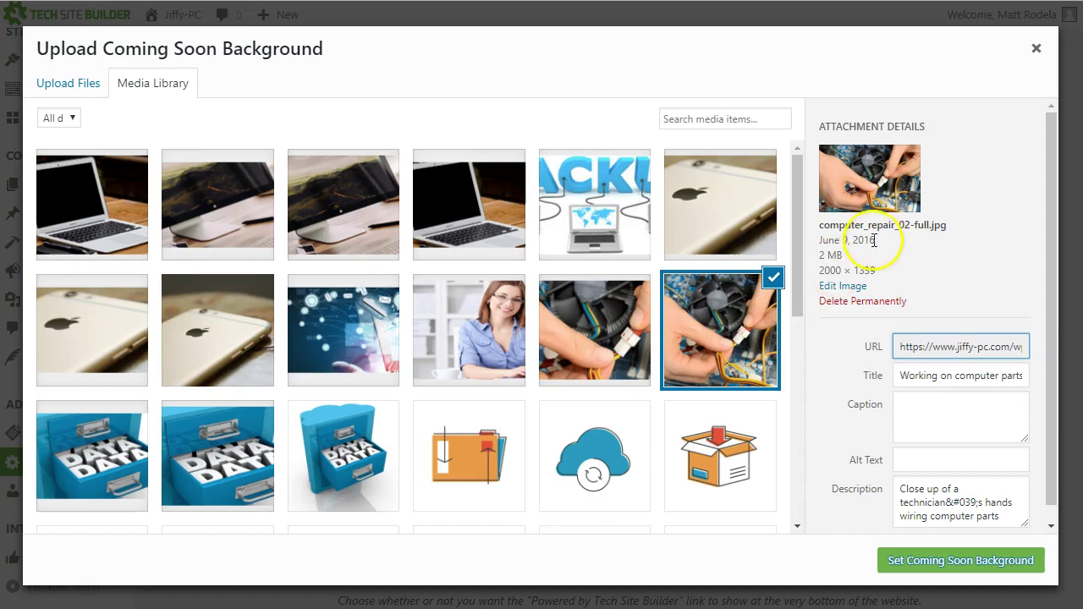
pyautogui.click(904, 225)
pyautogui.moveTo(904, 225); pyautogui.dragTo(875, 226)
pyautogui.click(883, 232)
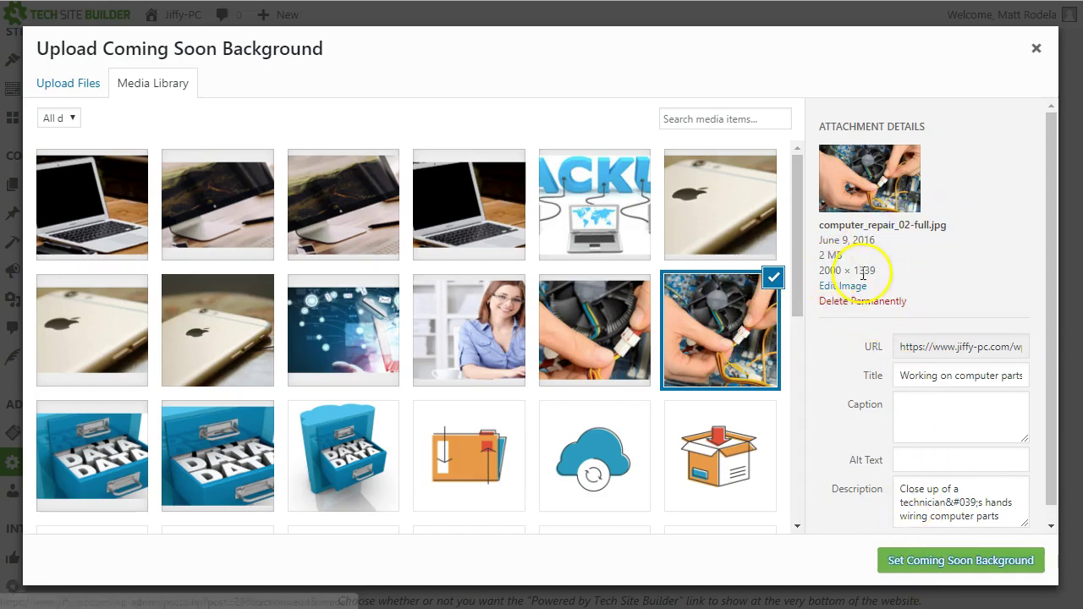
pyautogui.click(920, 562)
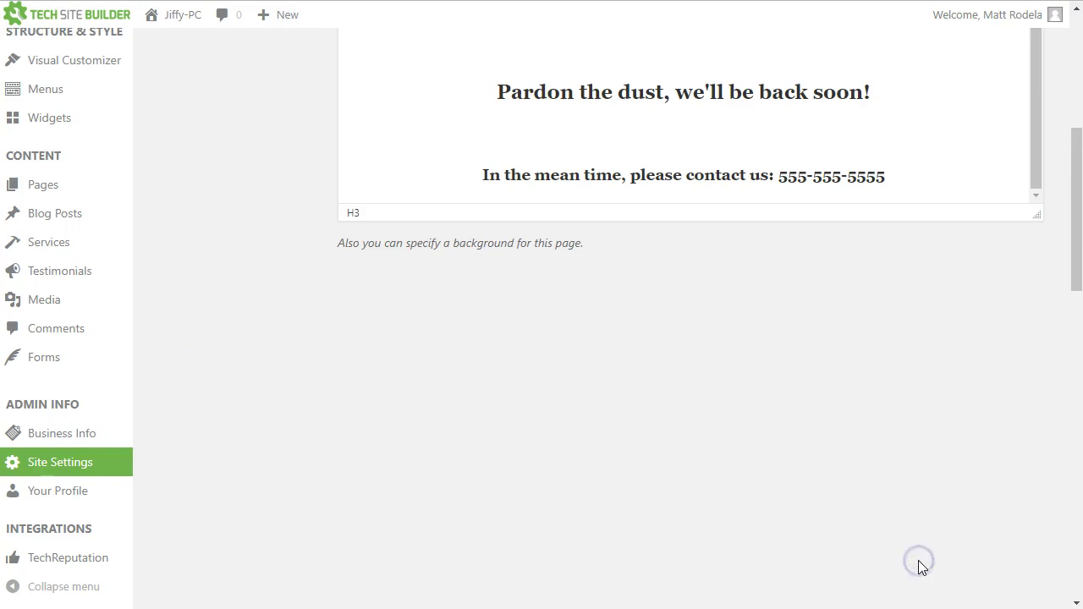
# Step: Set the Coming Soon background type to Fill and save the site settings
pyautogui.scroll(-5, 640, 330)
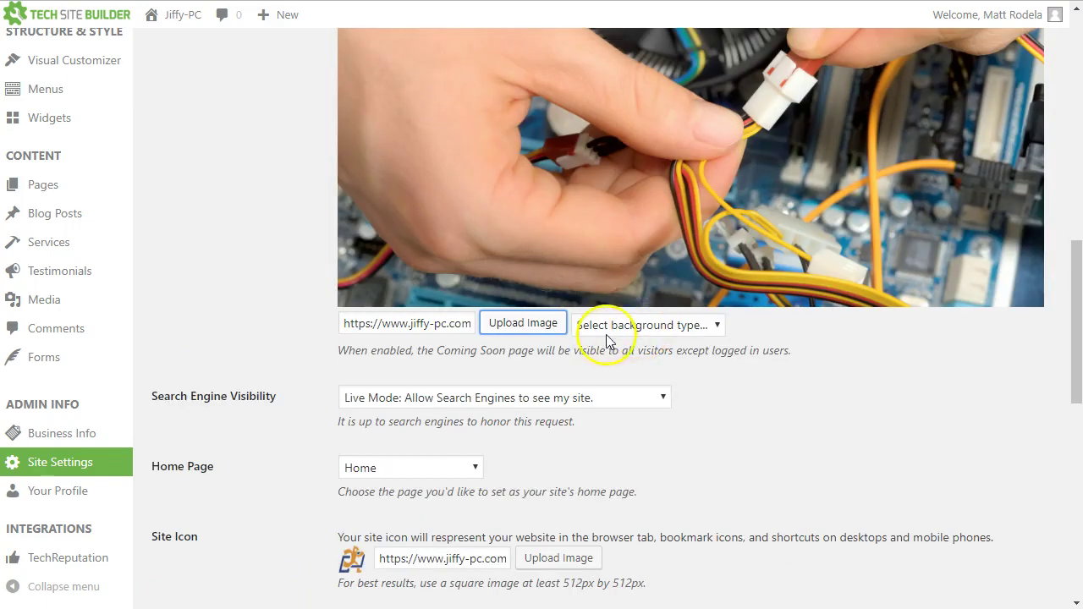
pyautogui.click(609, 332)
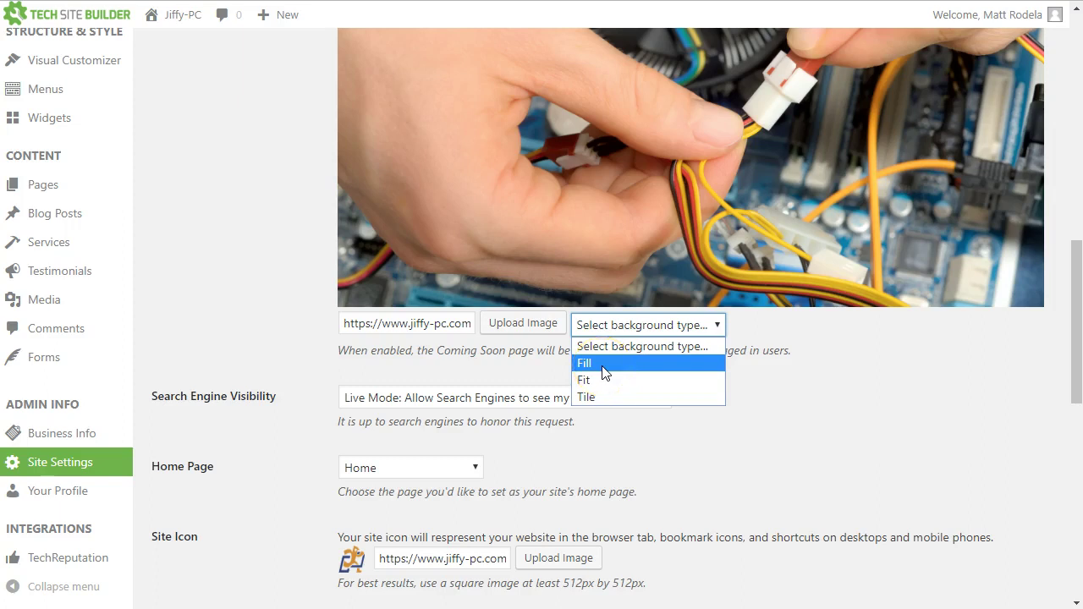
pyautogui.click(611, 369)
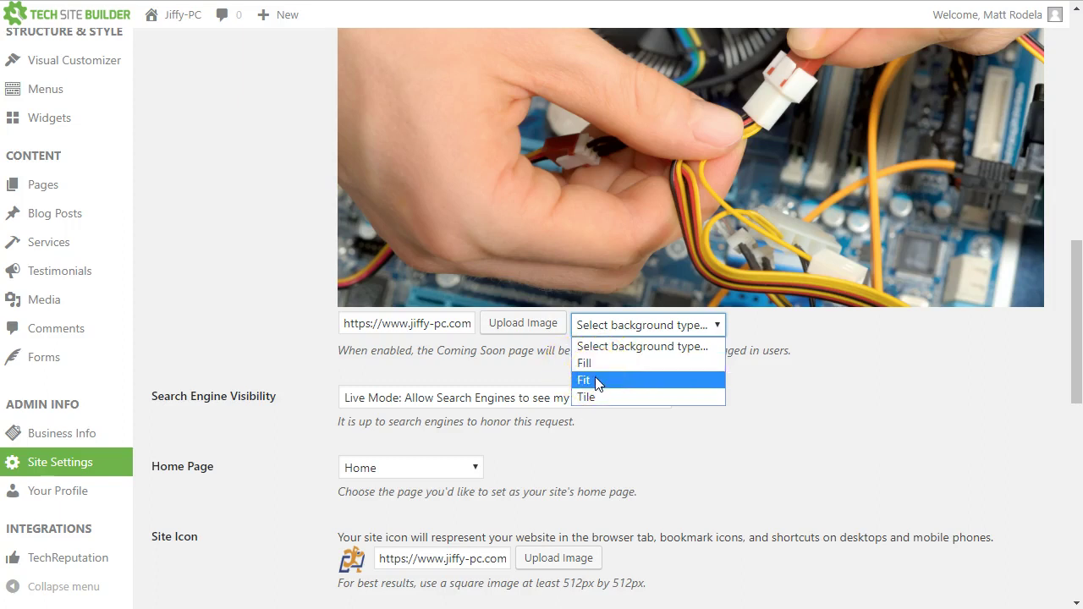
pyautogui.click(604, 382)
pyautogui.click(605, 399)
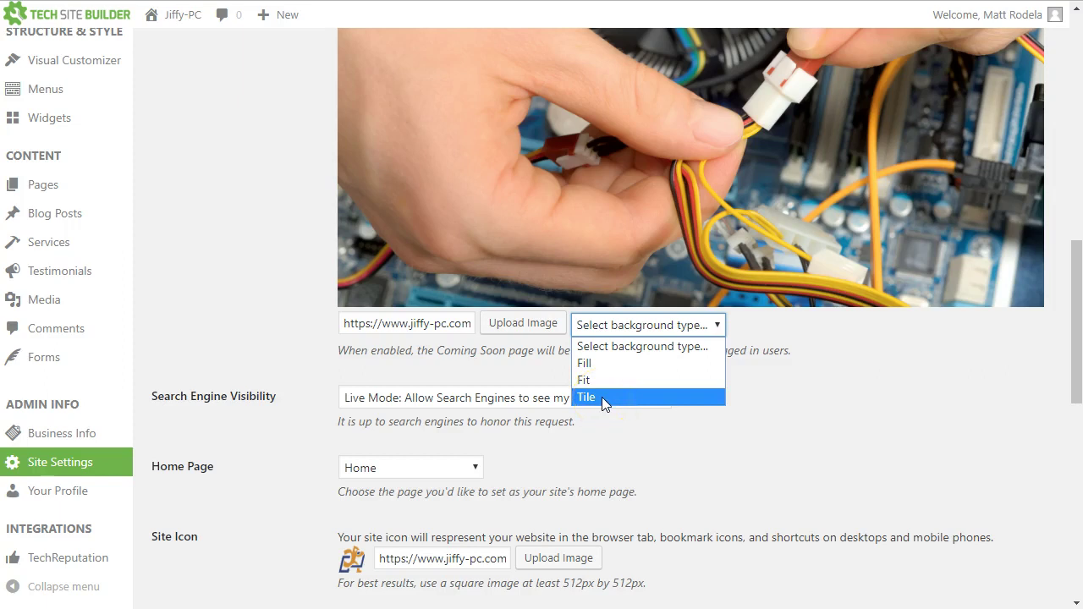
pyautogui.click(604, 363)
pyautogui.click(604, 398)
pyautogui.click(605, 381)
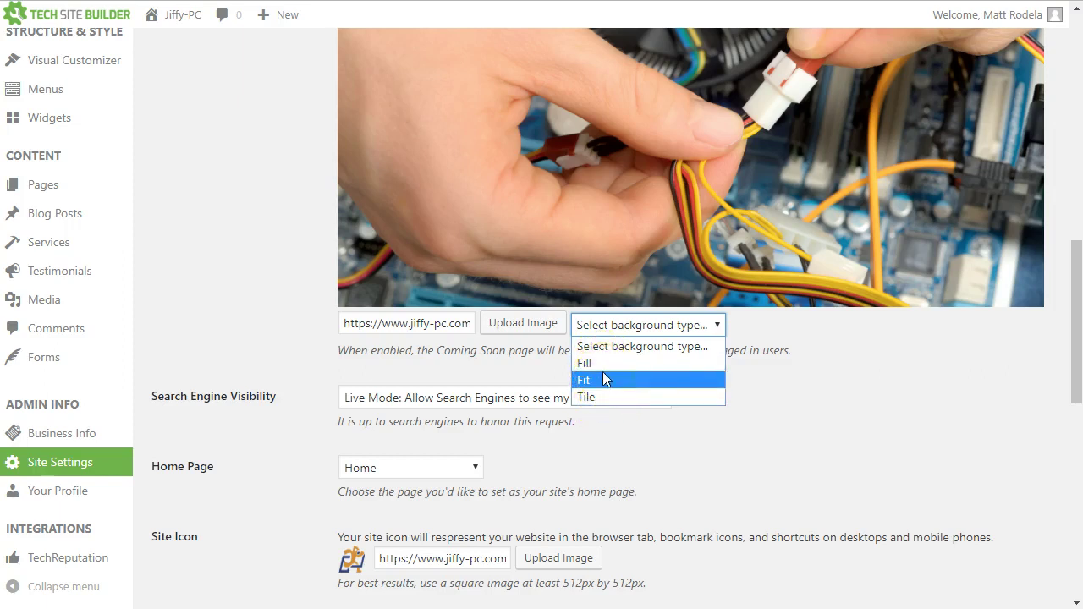
pyautogui.click(598, 364)
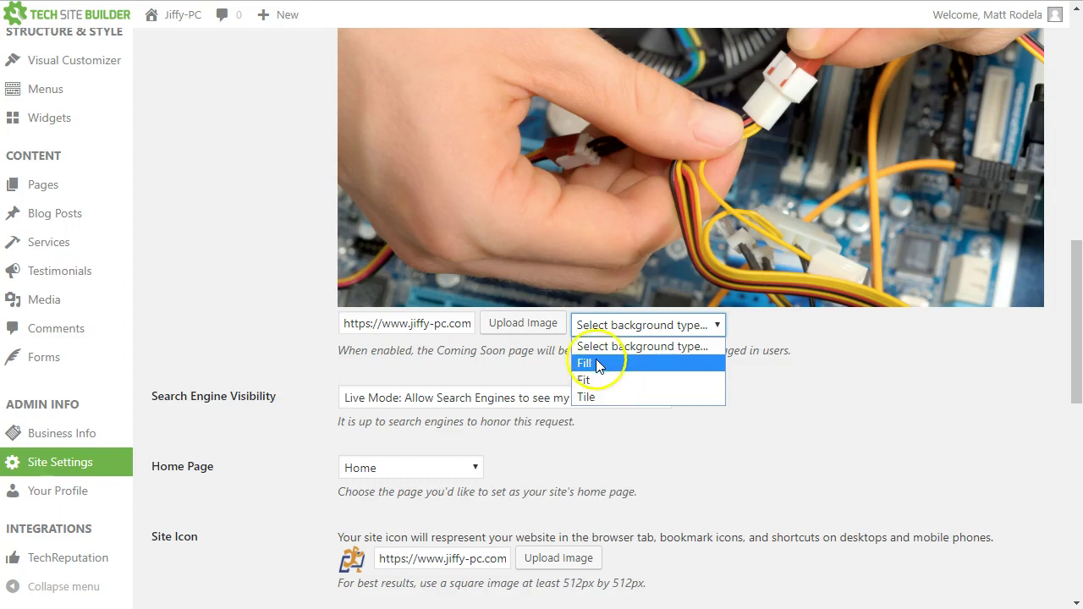
pyautogui.click(598, 381)
pyautogui.click(592, 368)
pyautogui.click(592, 367)
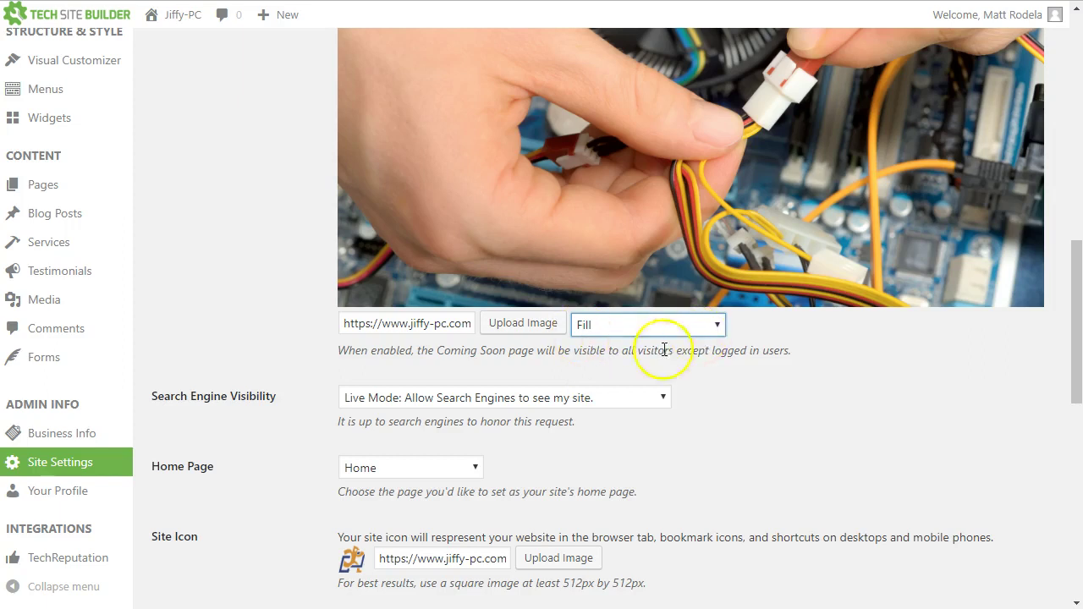
pyautogui.scroll(-9, 296, 373)
pyautogui.click(218, 518)
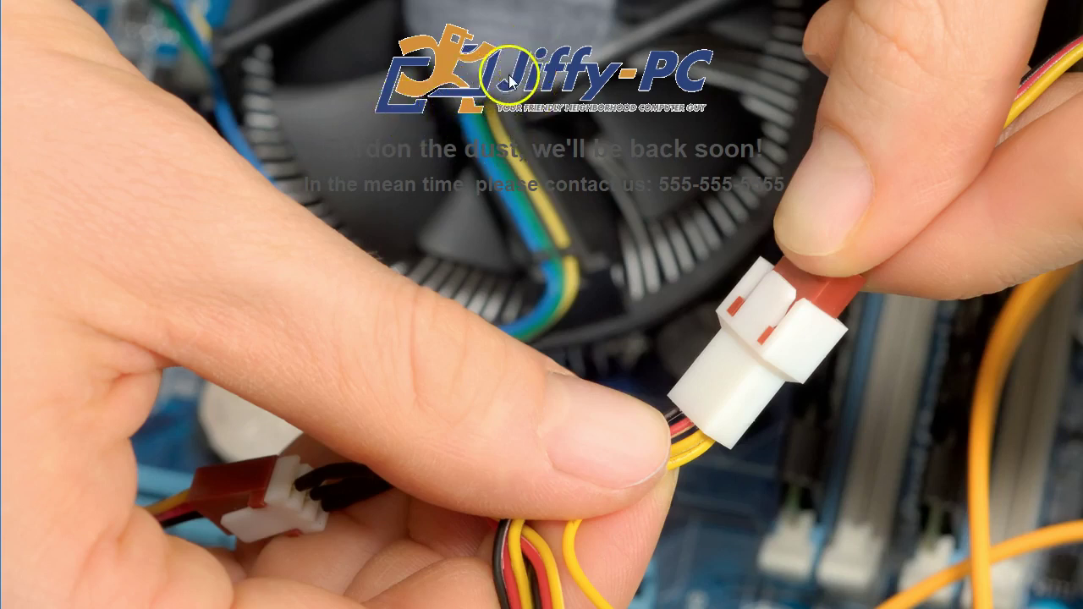
# Step: Examine how readable the two message lines are over the background image on the visitor's Coming Soon page
pyautogui.click(328, 158)
pyautogui.moveTo(327, 158); pyautogui.dragTo(855, 184)
pyautogui.click(633, 194)
pyautogui.moveTo(321, 156); pyautogui.dragTo(813, 181)
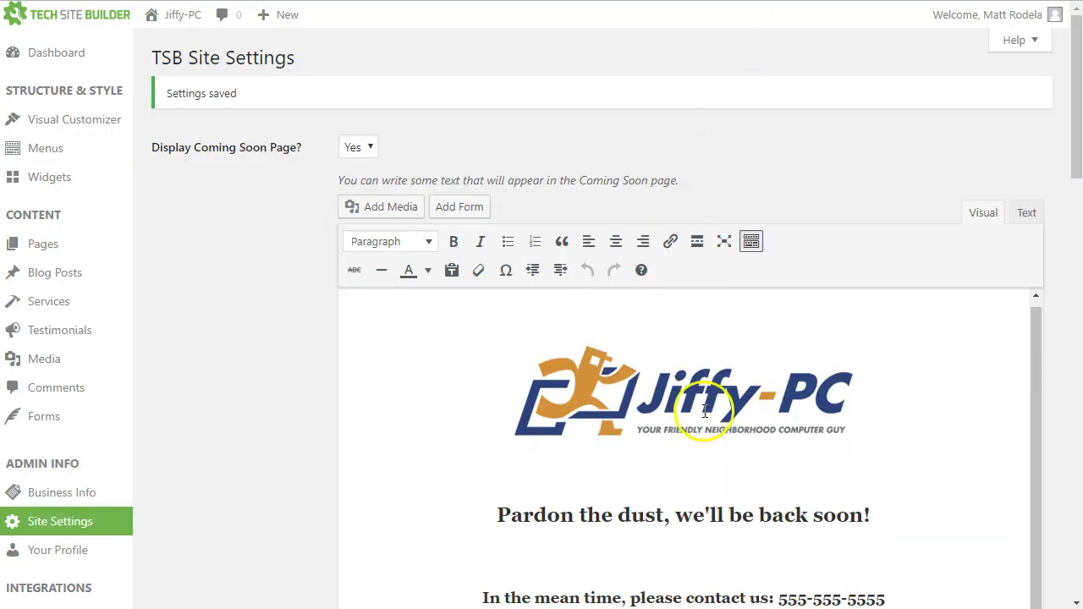
# Step: Color the "Pardon the dust" heading and the contact line light gray with custom color #e8e8e8
pyautogui.scroll(-2, 704, 413)
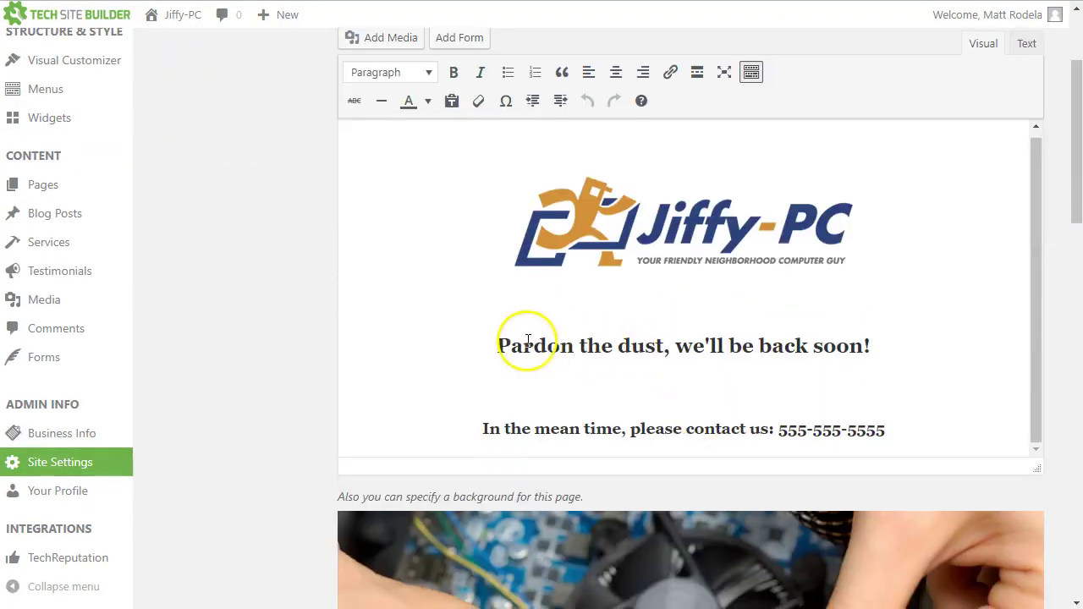
pyautogui.moveTo(496, 346); pyautogui.dragTo(907, 433)
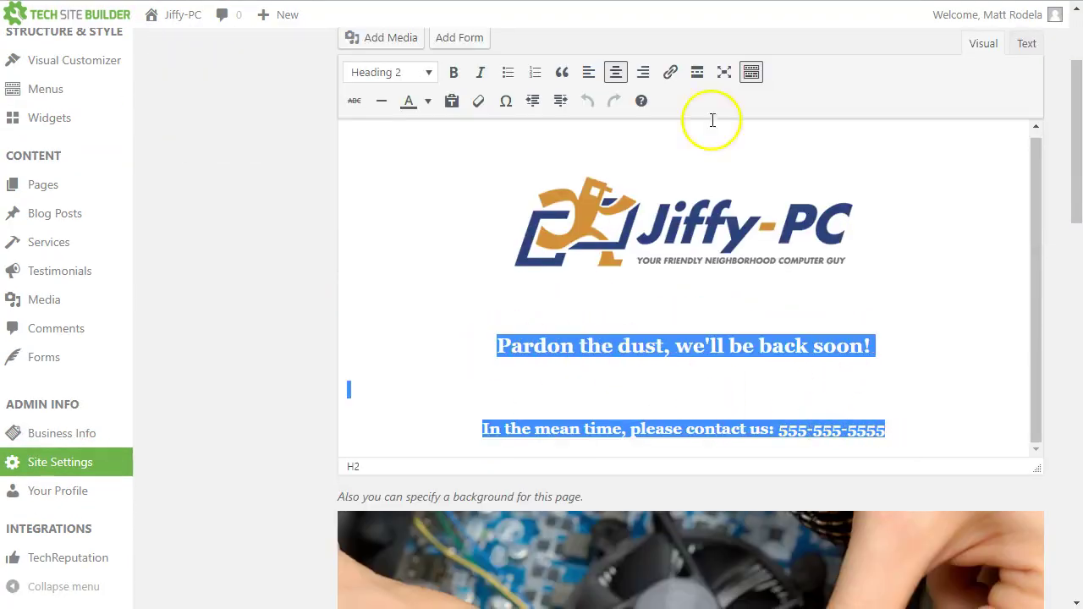
pyautogui.click(430, 102)
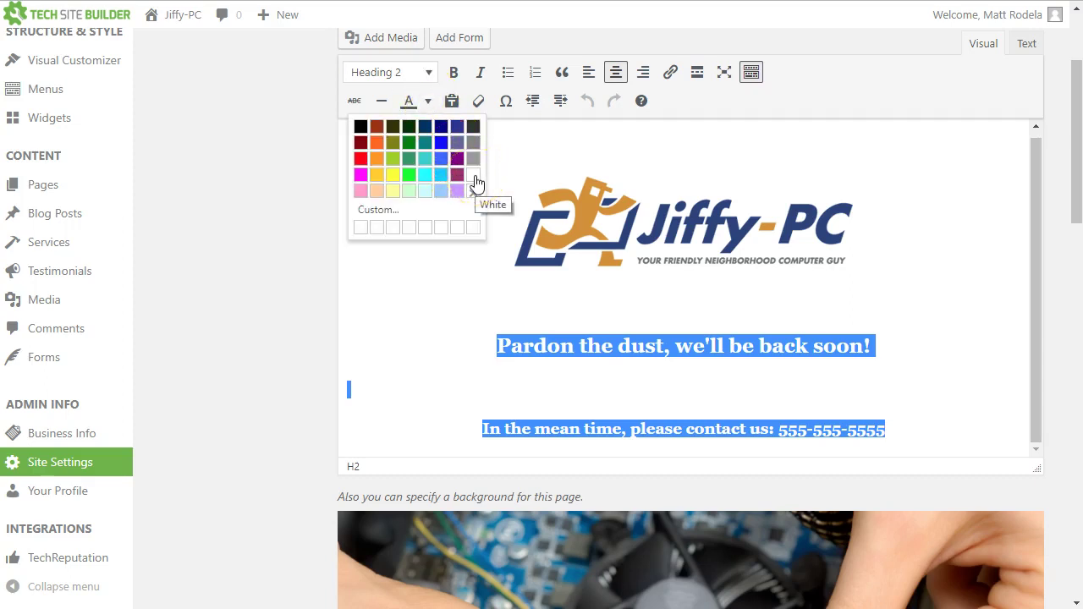
pyautogui.click(378, 210)
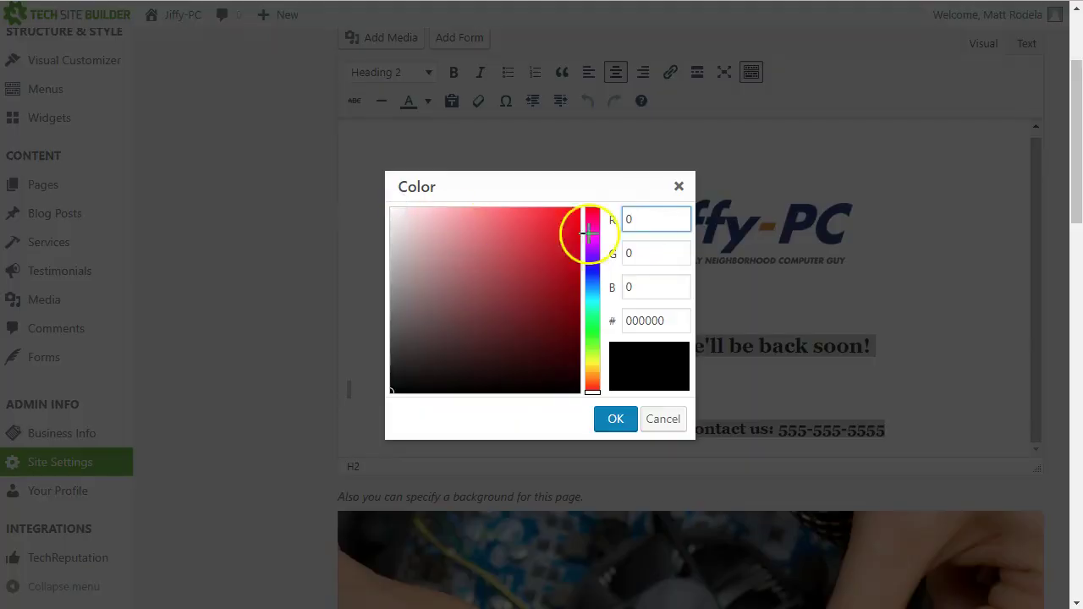
pyautogui.click(409, 225)
pyautogui.moveTo(408, 225); pyautogui.dragTo(376, 222)
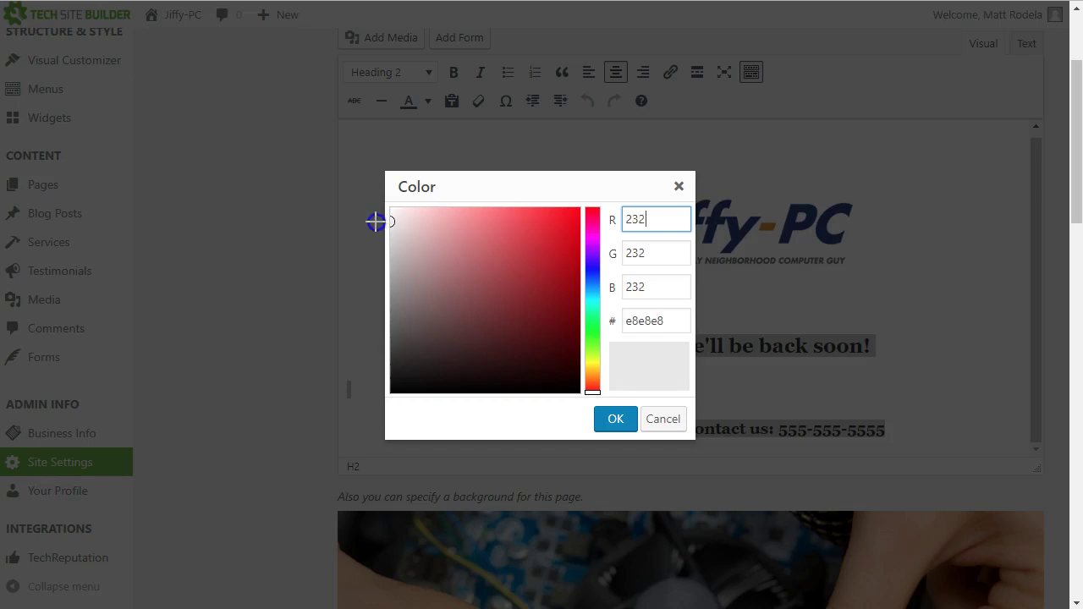
pyautogui.click(615, 419)
pyautogui.moveTo(548, 358); pyautogui.dragTo(902, 431)
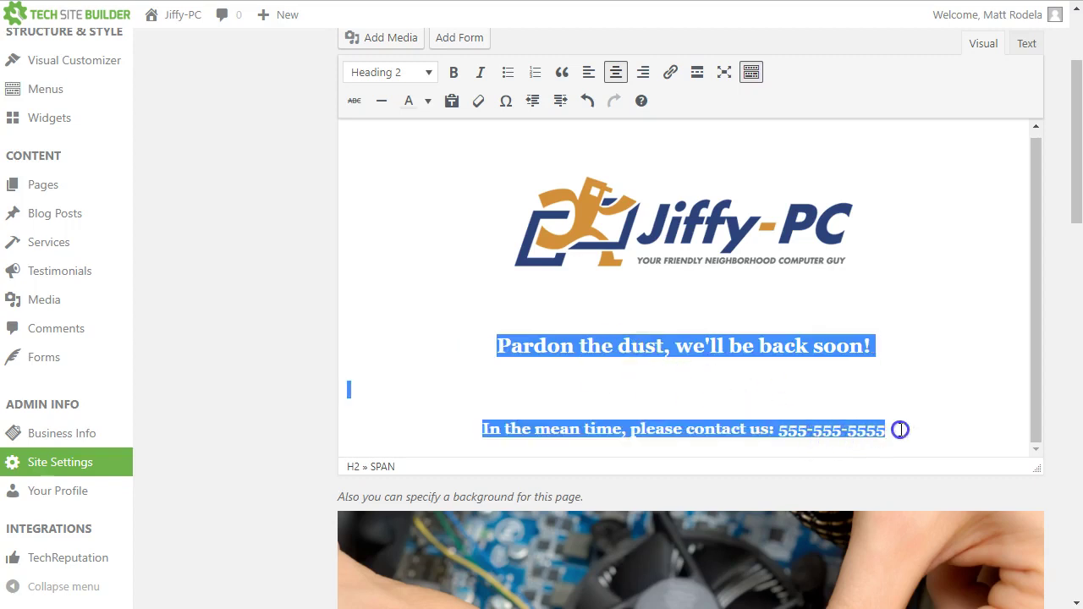
pyautogui.click(859, 413)
# Step: Replace the Jiffy-PC logo in the Coming Soon message with the logo500 PNG image from the media library
pyautogui.click(716, 239)
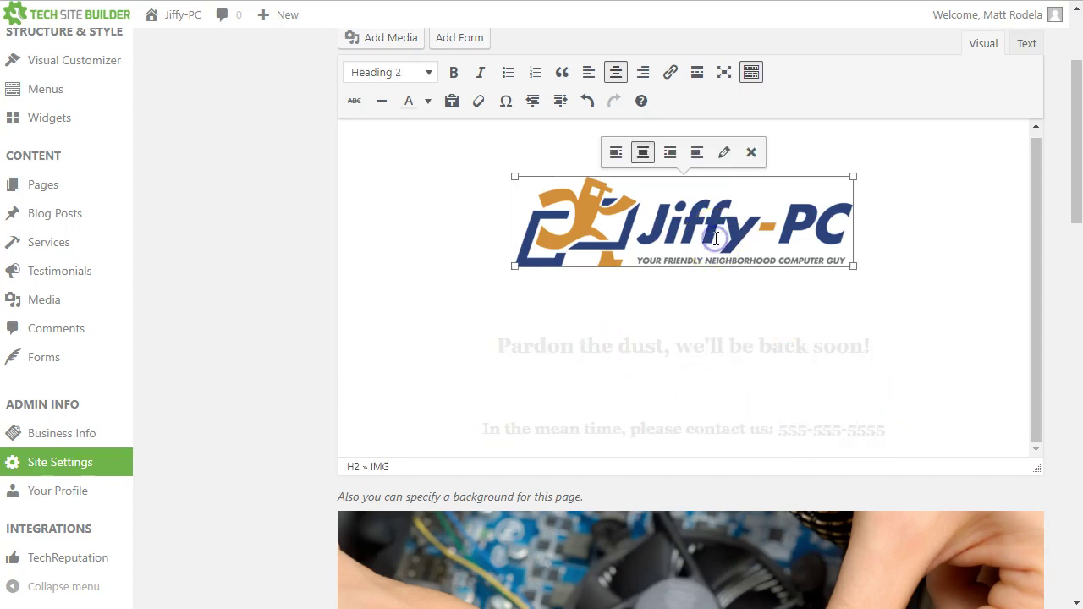
pyautogui.click(723, 153)
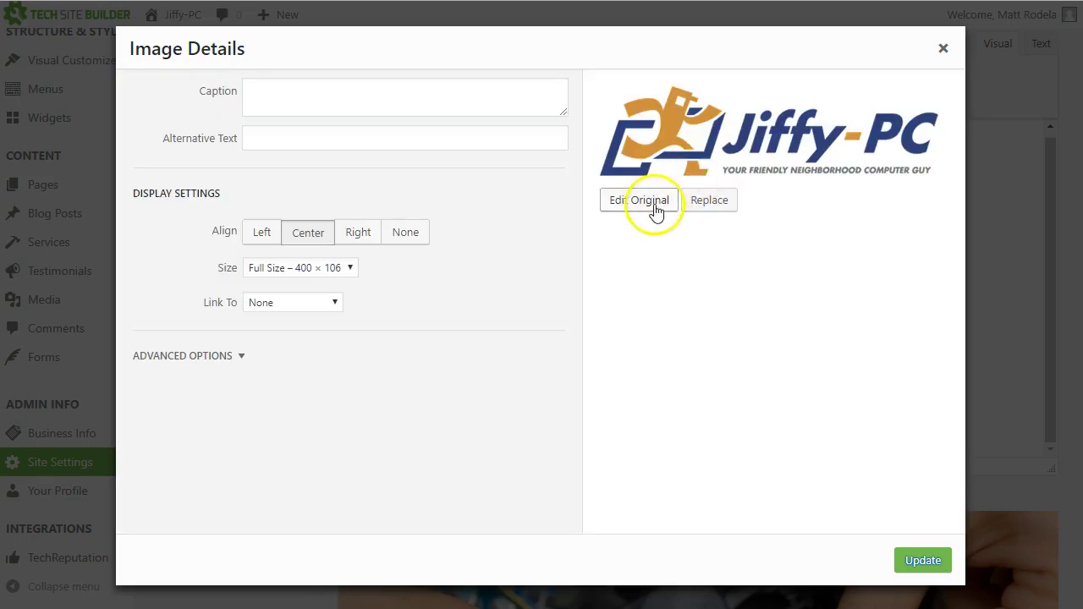
pyautogui.click(711, 203)
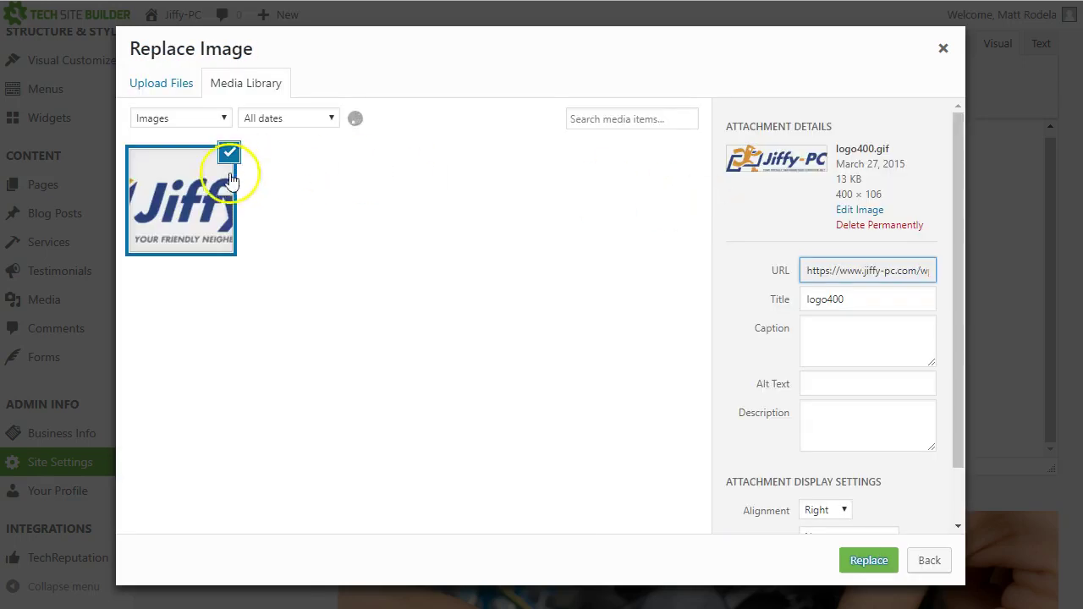
pyautogui.scroll(-6, 487, 245)
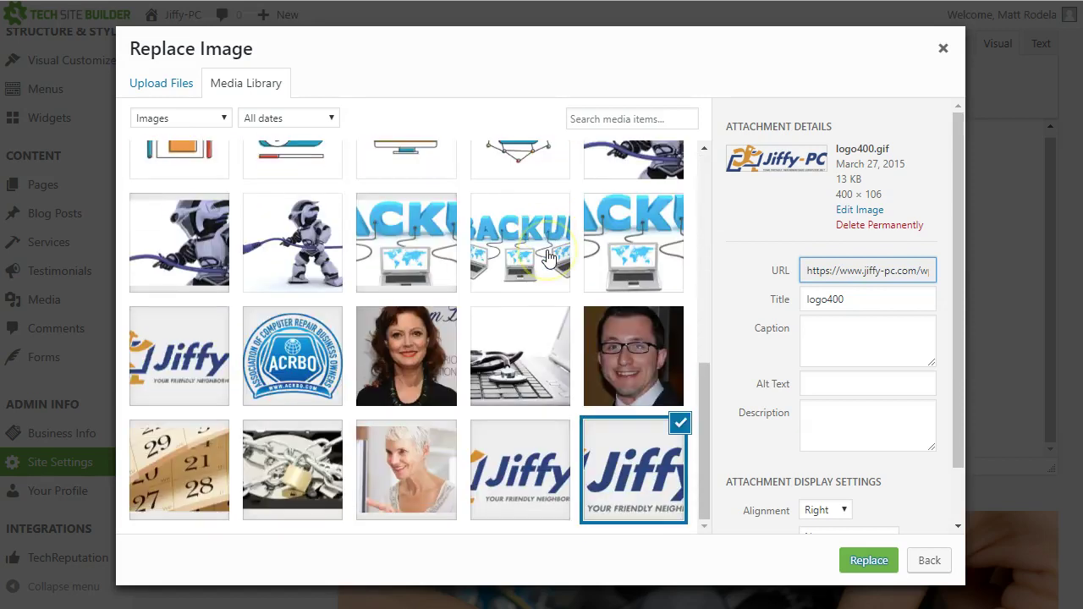
pyautogui.click(509, 481)
pyautogui.click(169, 357)
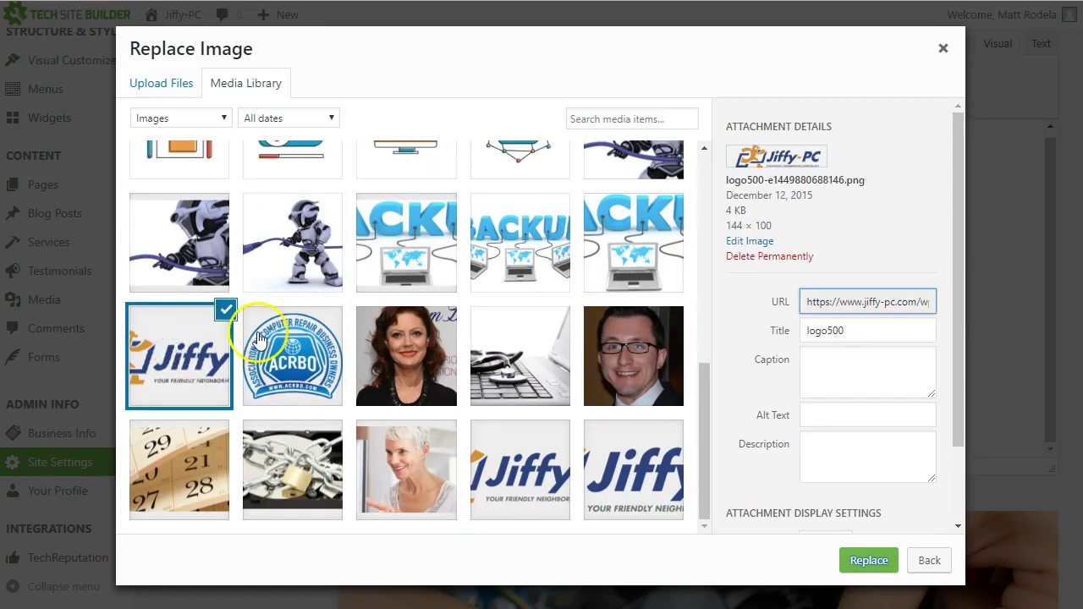
pyautogui.click(877, 565)
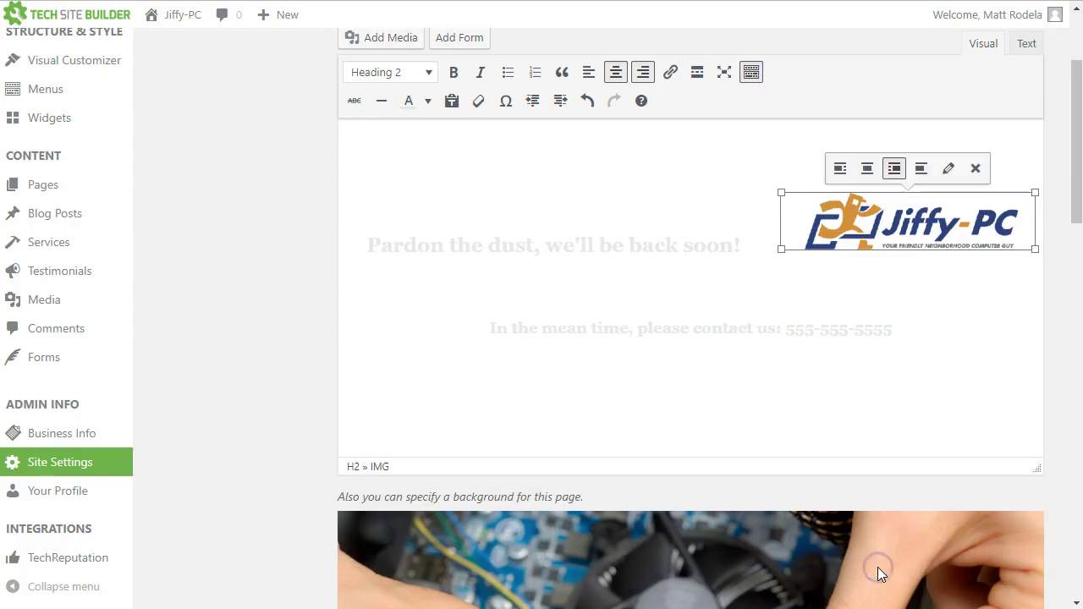
# Step: Center the replaced Jiffy-PC logo and save the site settings
pyautogui.click(872, 176)
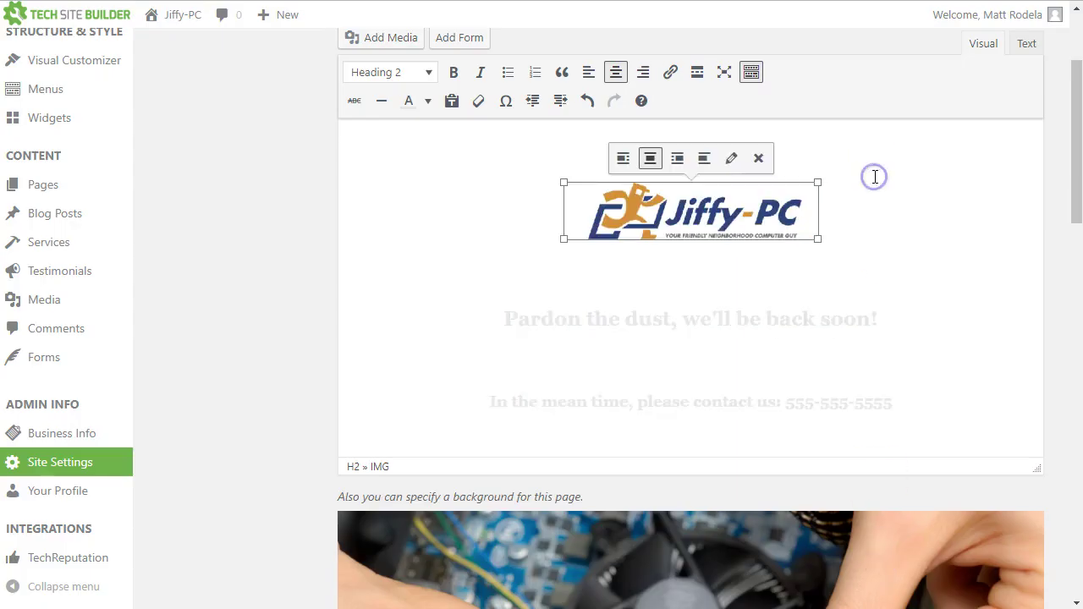
pyautogui.scroll(-18, 351, 459)
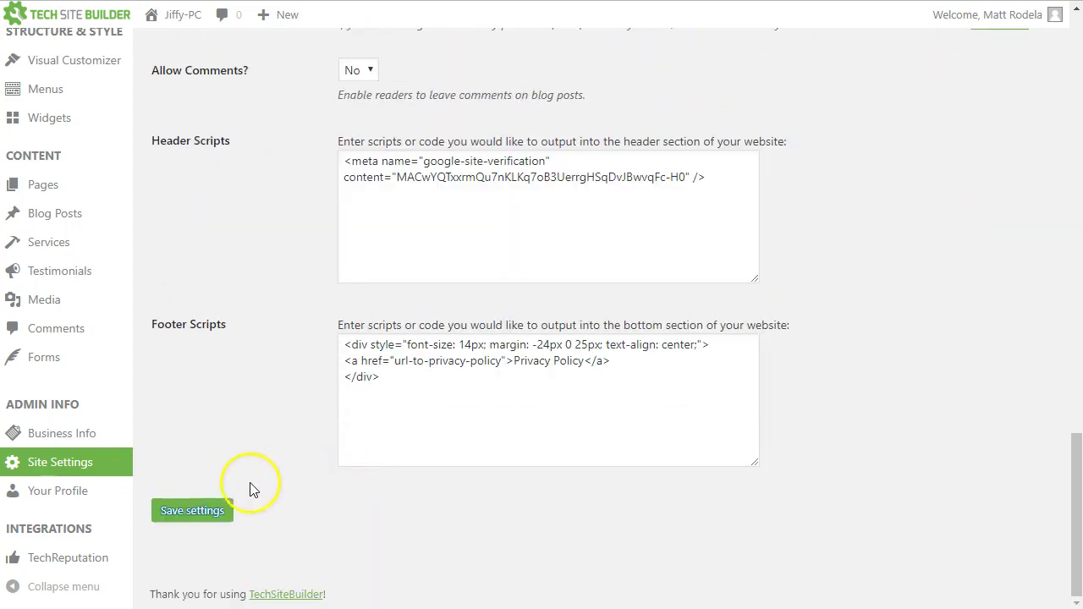
pyautogui.click(222, 509)
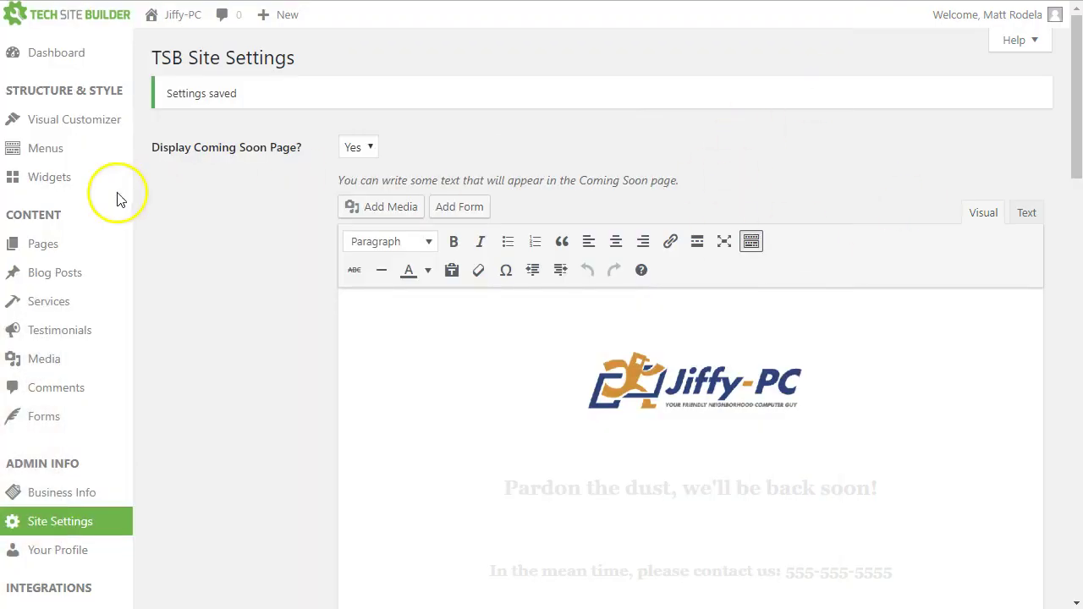
# Step: Visit the Jiffy-PC site while logged in and look over its home page
pyautogui.click(158, 21)
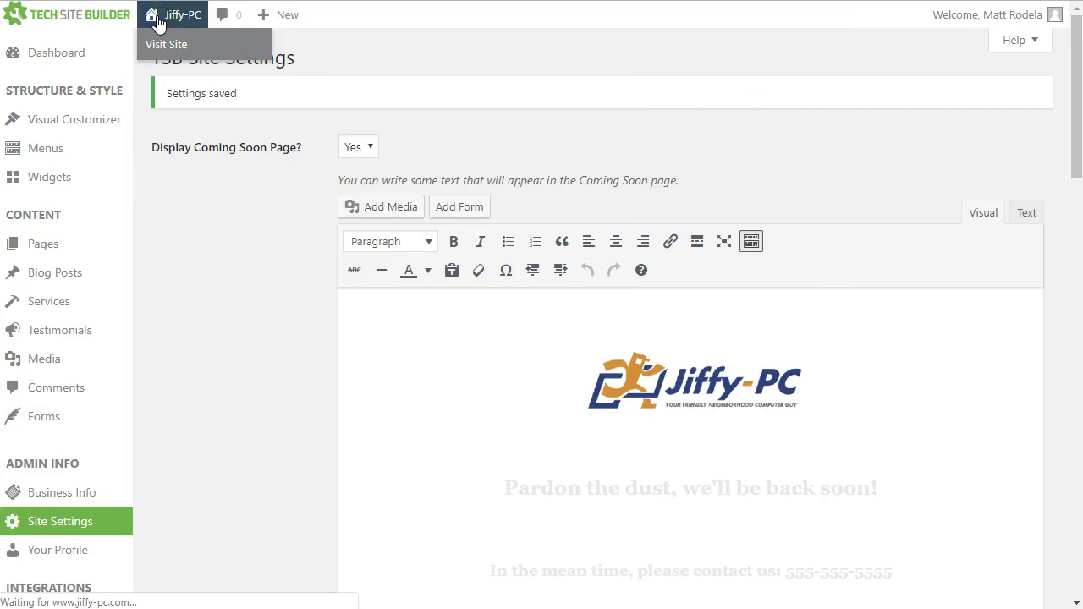
pyautogui.scroll(-10, 553, 246)
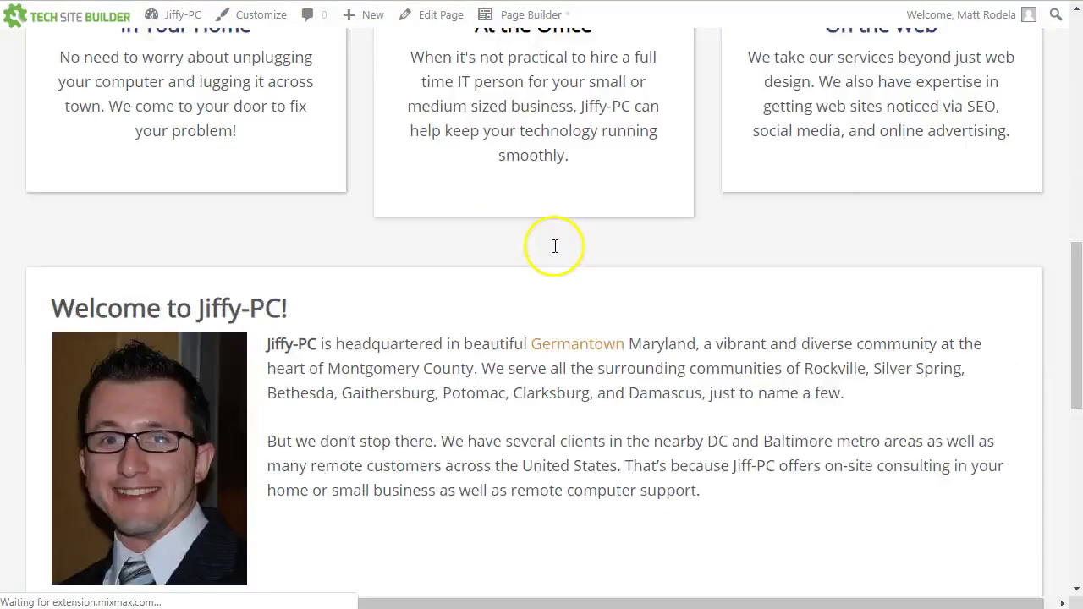
pyautogui.scroll(6, 555, 246)
pyautogui.scroll(4, 555, 246)
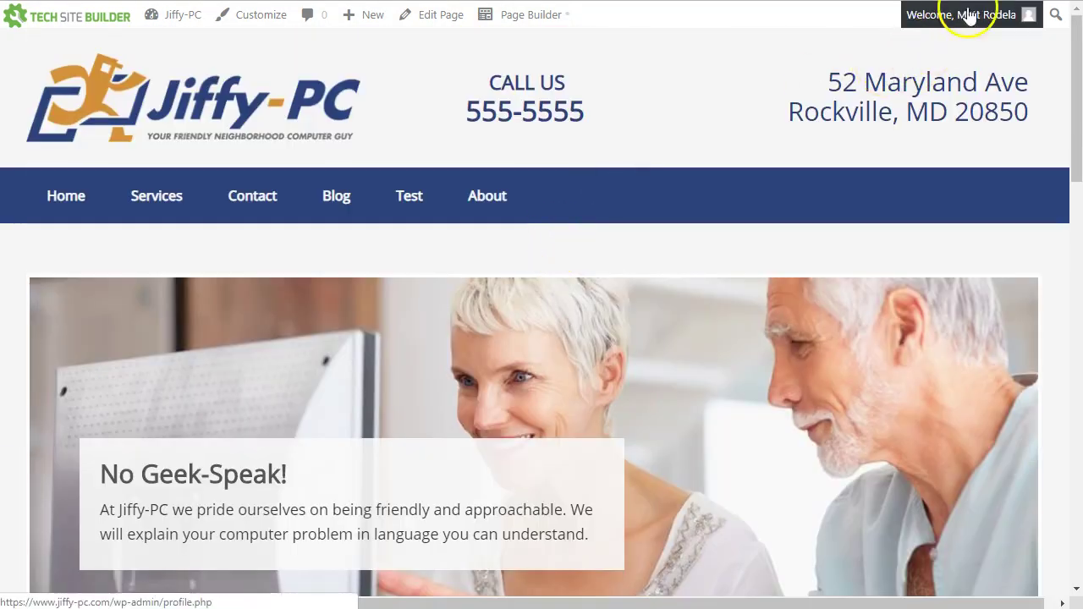
# Step: Log out of the account and load the Jiffy-PC site to view the Coming Soon page as a visitor
pyautogui.moveTo(959, 25)
pyautogui.click(927, 119)
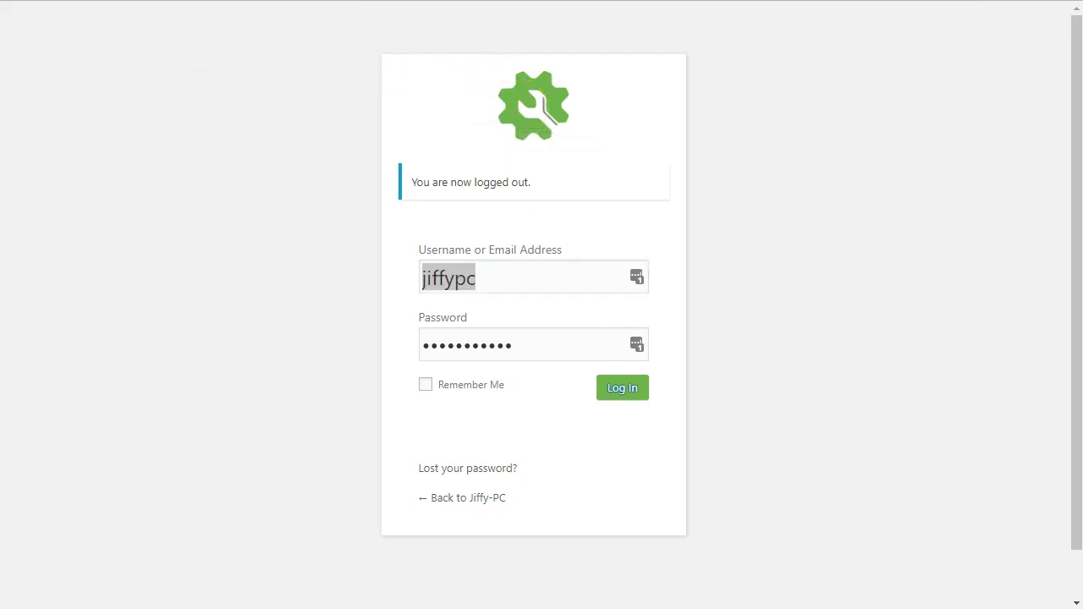
pyautogui.press('Return')
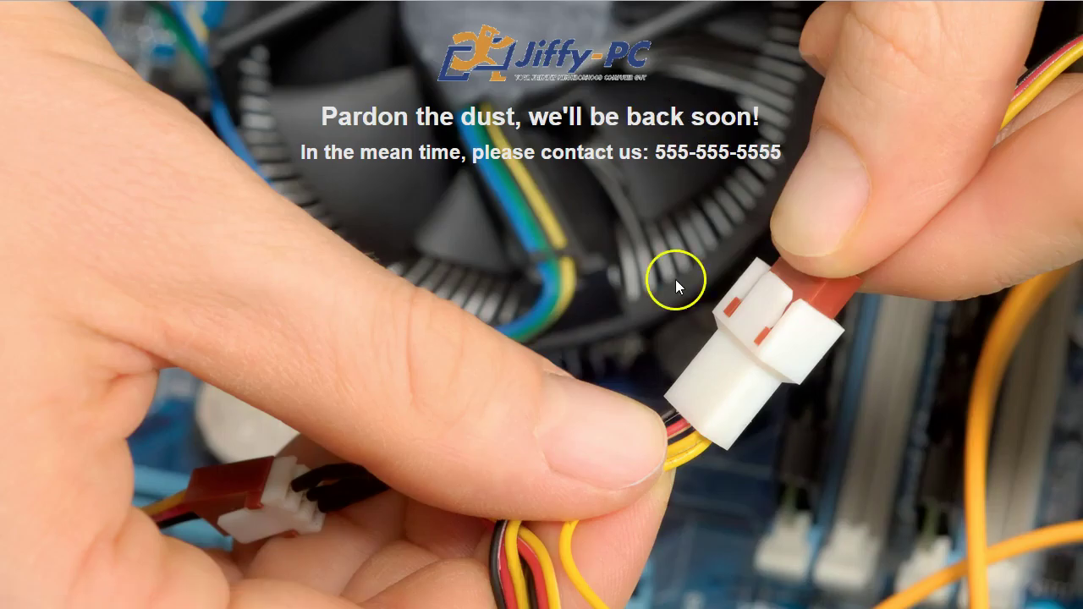